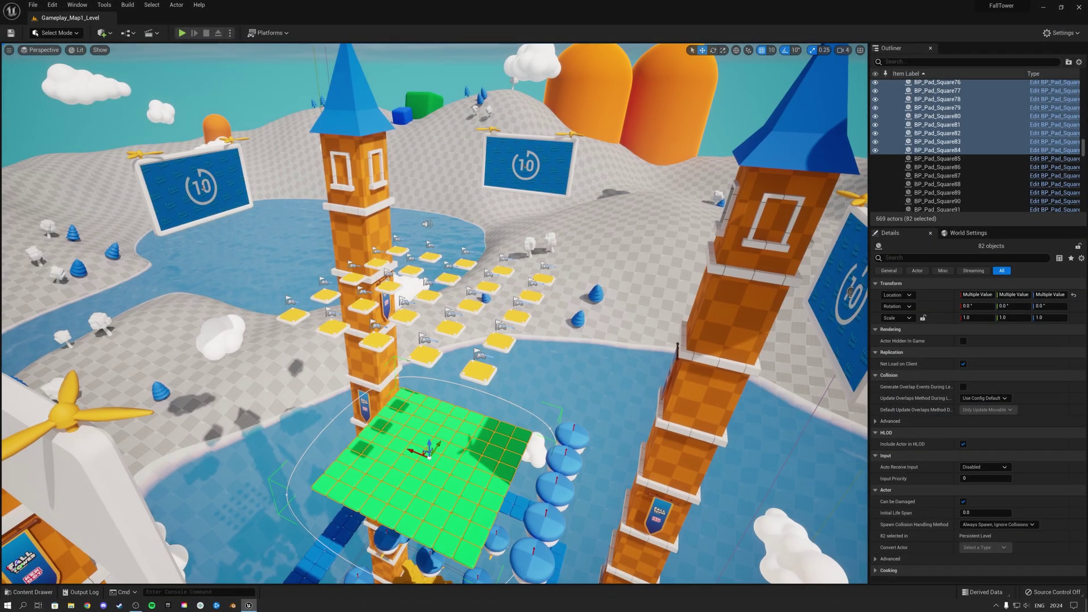
right_drag(434, 313, 430, 313)
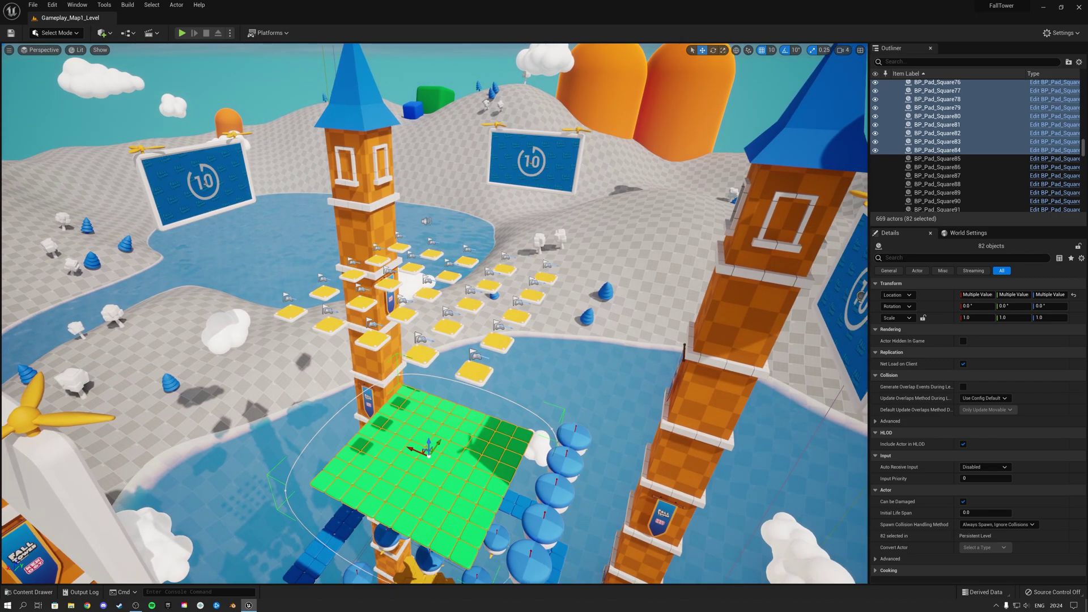
key(w)
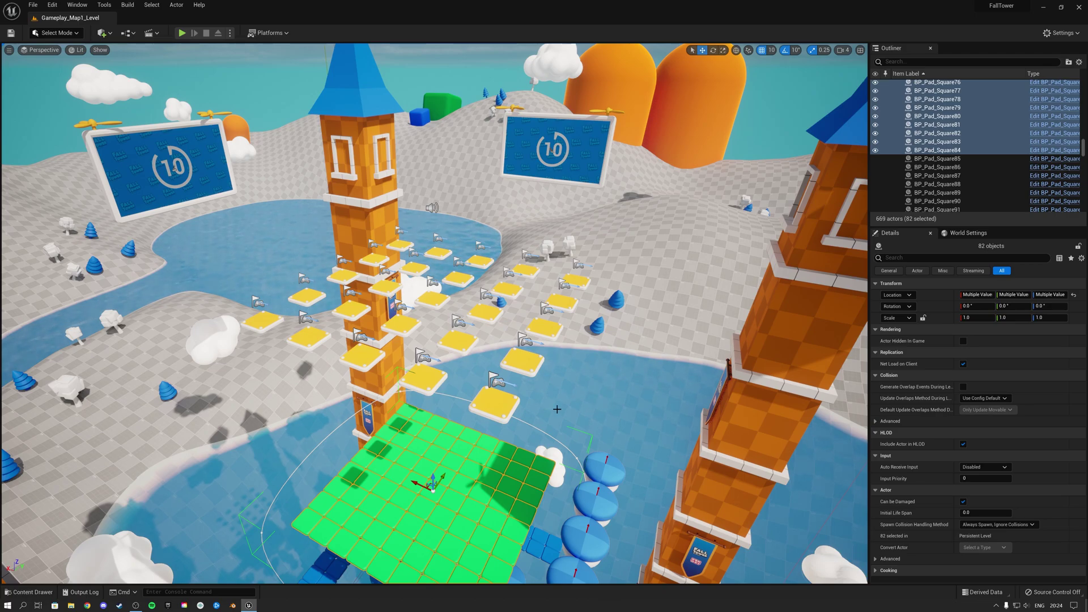
- Add the Third Person blueprint feature pack to the project from the Content root folder
click(34, 592)
click(56, 510)
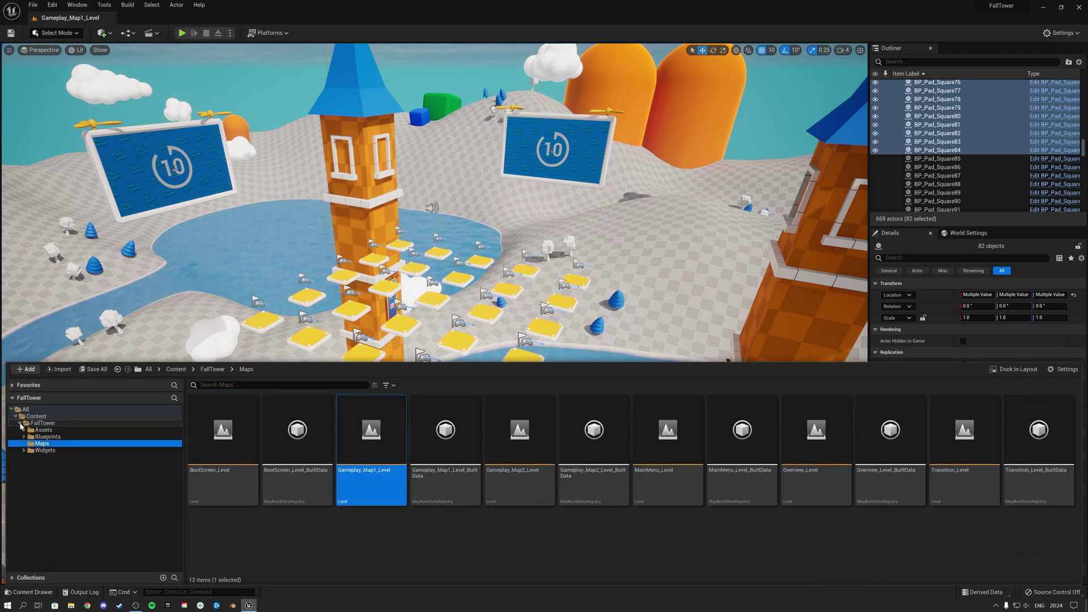
click(20, 424)
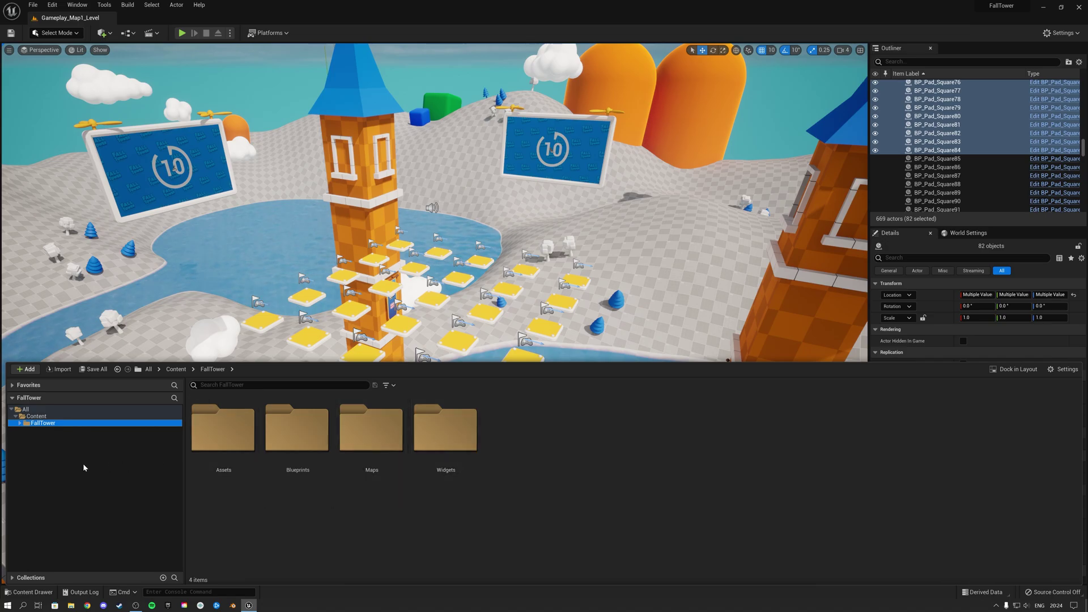
click(52, 417)
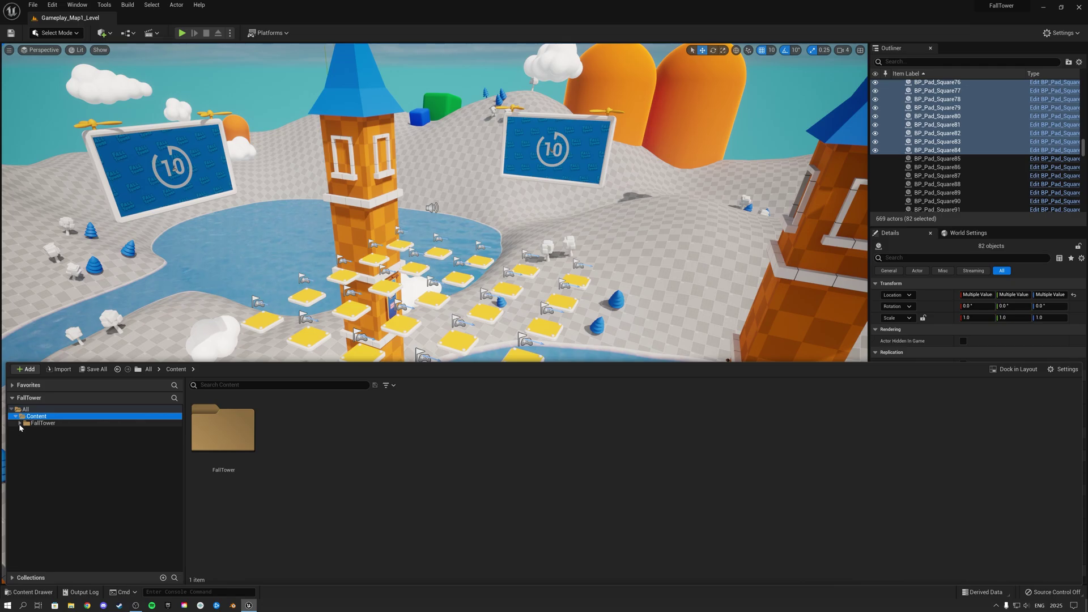
click(27, 369)
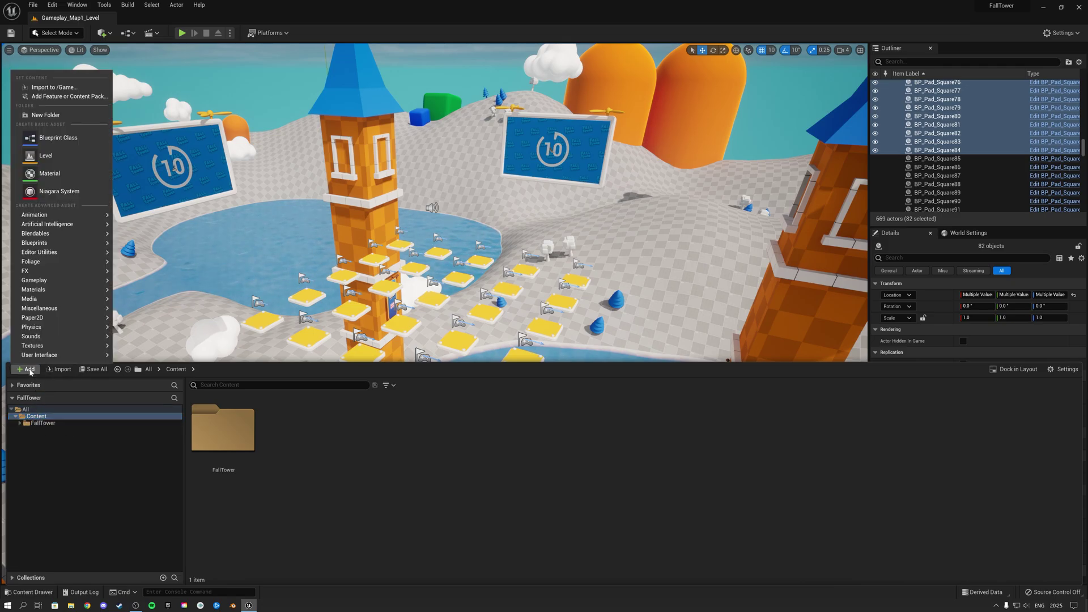
click(50, 97)
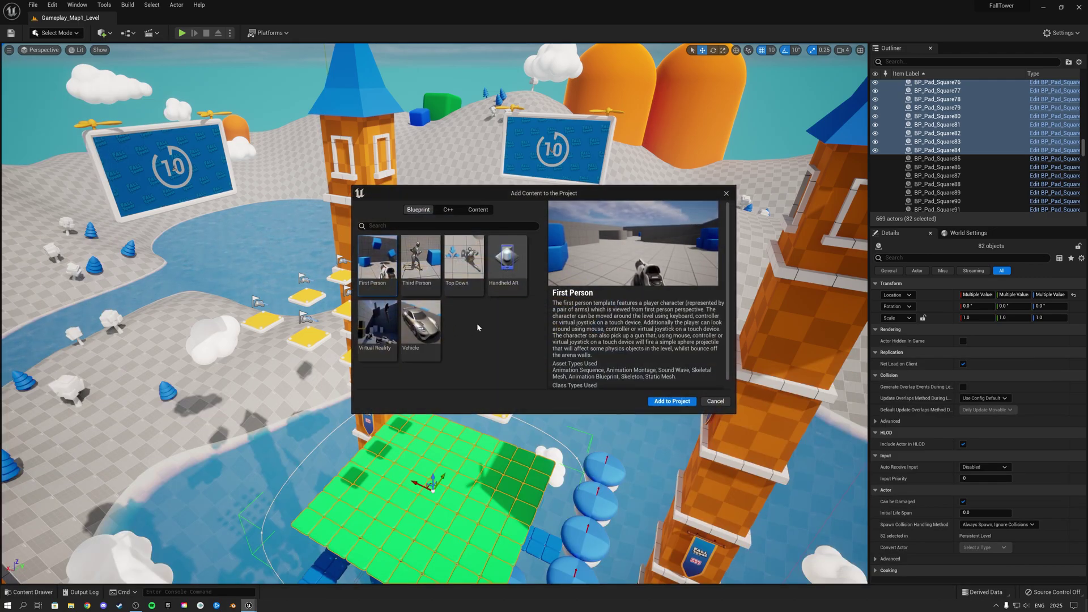
click(428, 273)
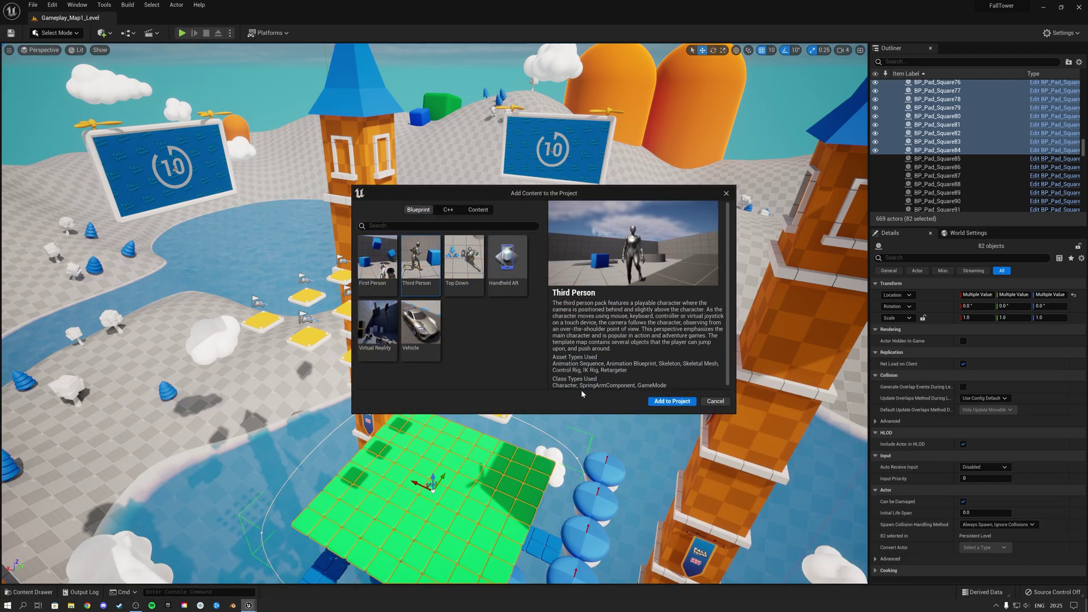
click(669, 401)
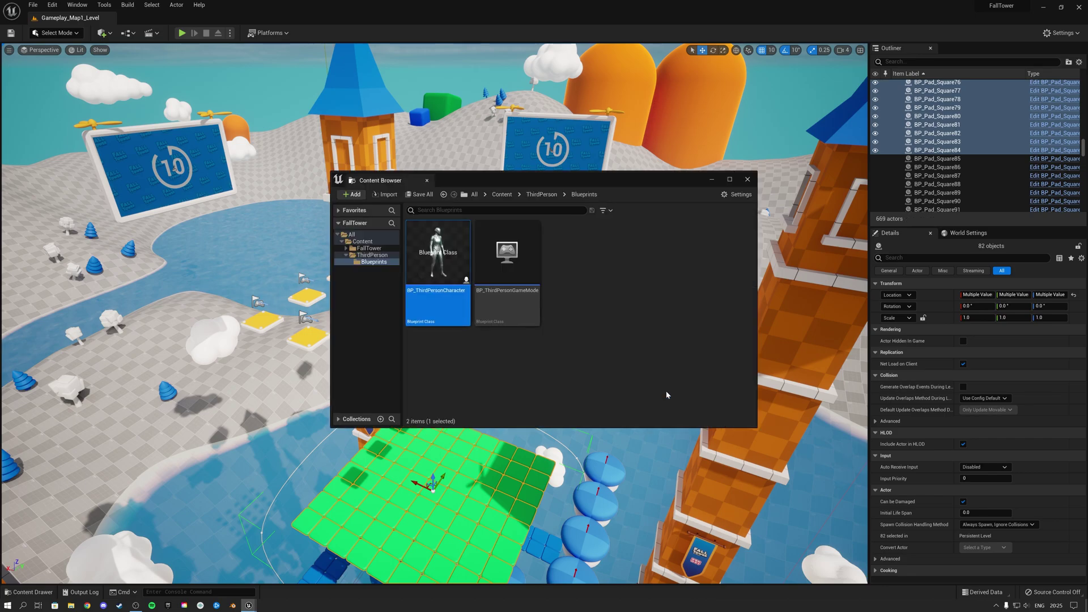
- Look through the project's Content folders, including ThirdPerson, LevelPrototyping and Characters, to review what the pack added
click(346, 269)
click(361, 242)
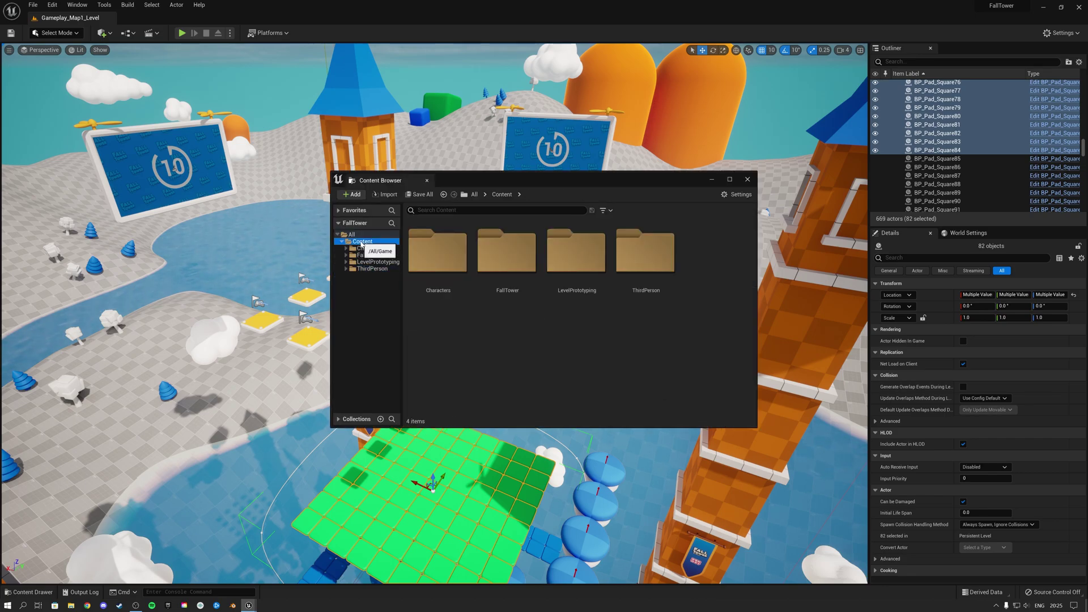
click(367, 256)
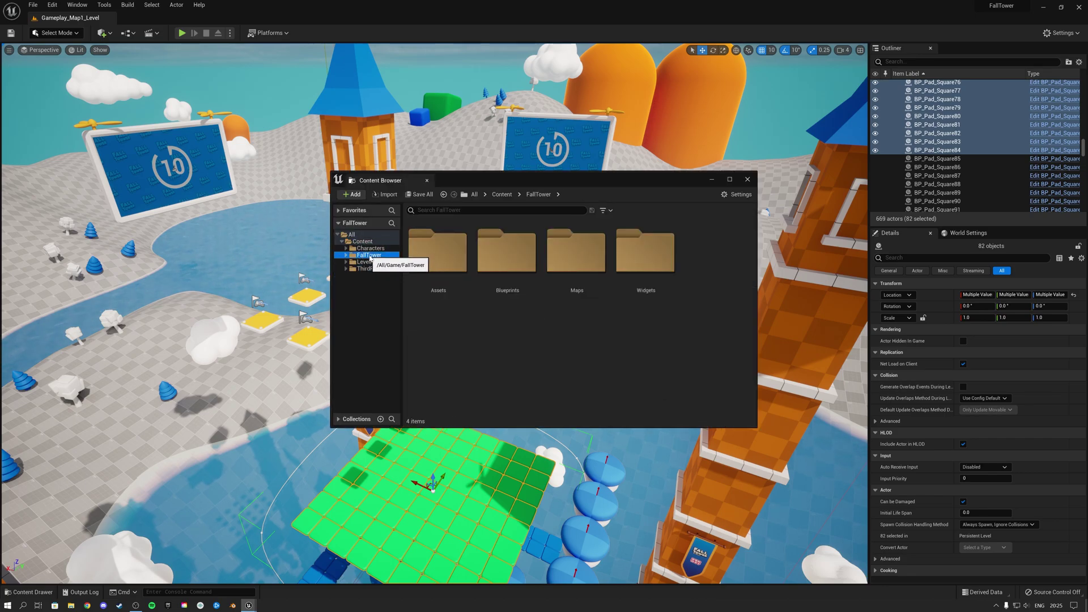
click(363, 269)
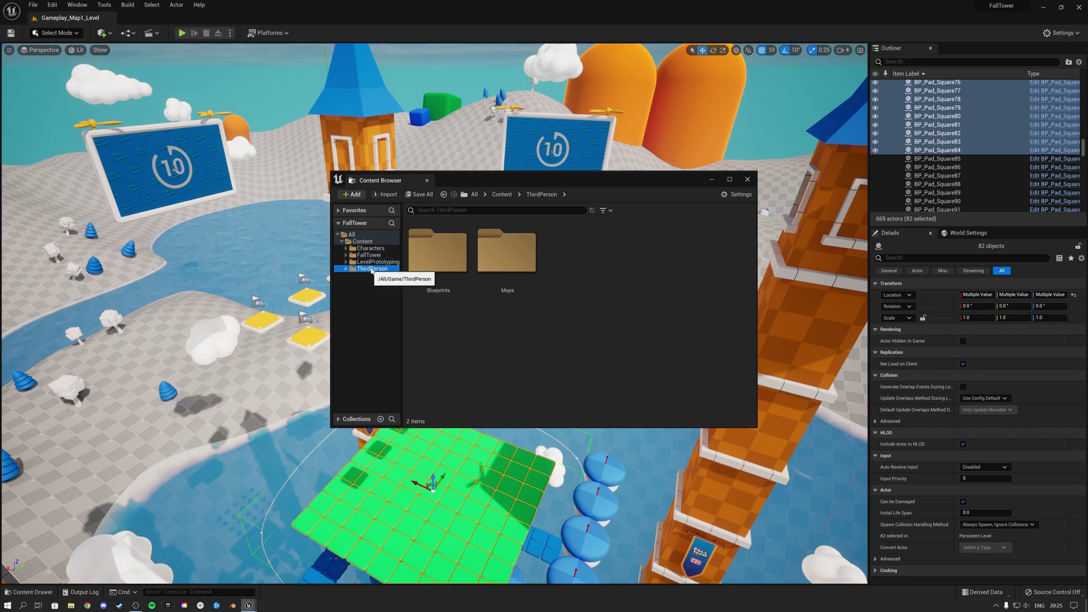
click(373, 262)
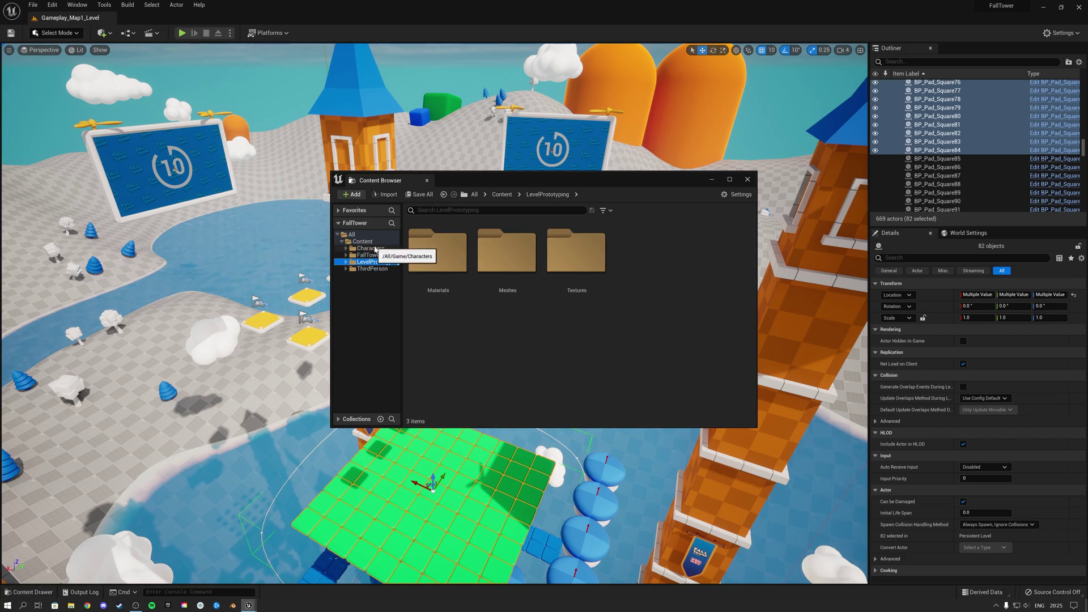
click(375, 249)
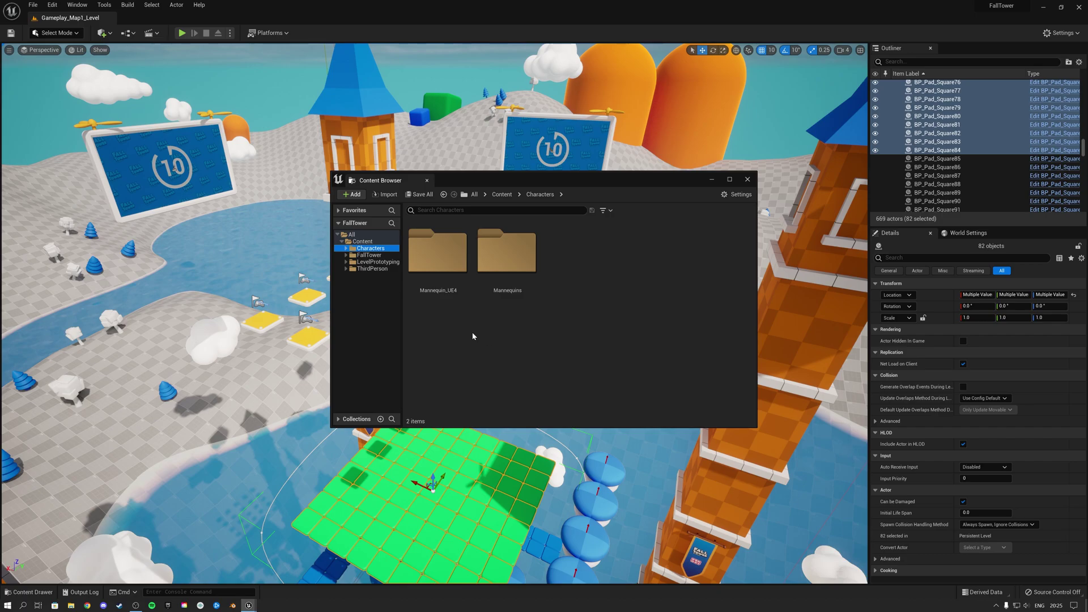
- Examine the Mannequins folder inside Characters, including its Meshes subfolder with the Manny and Quinn skeletal meshes
double_click(509, 264)
double_click(570, 264)
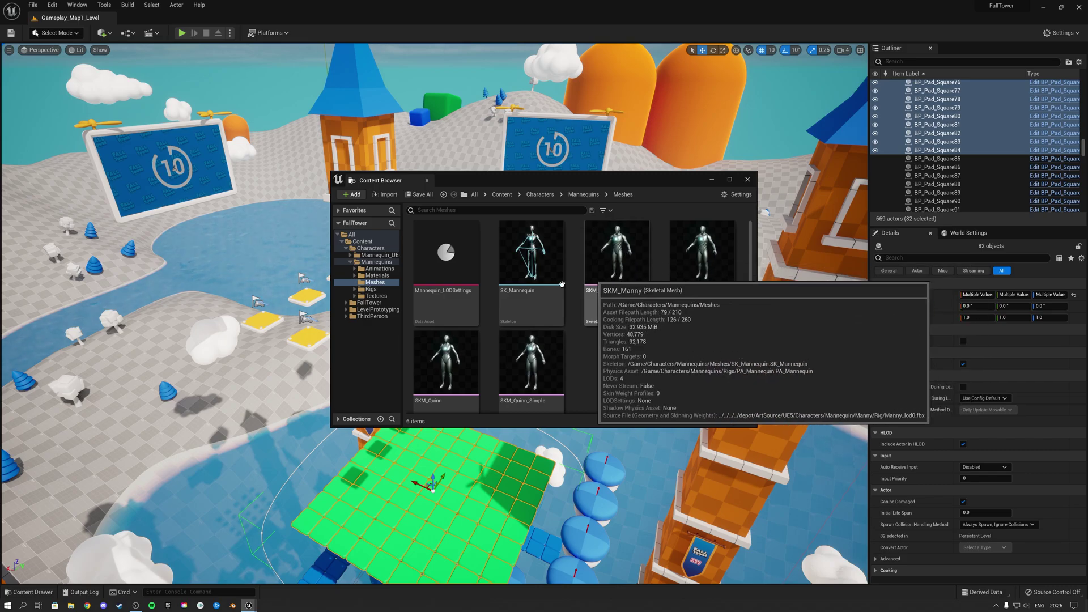
click(379, 269)
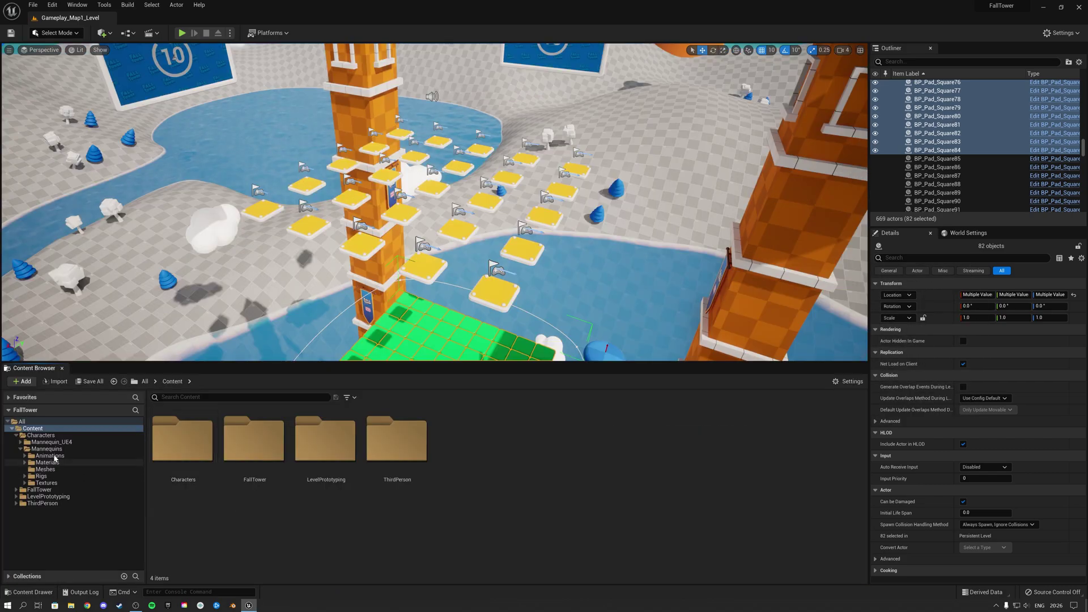
click(47, 449)
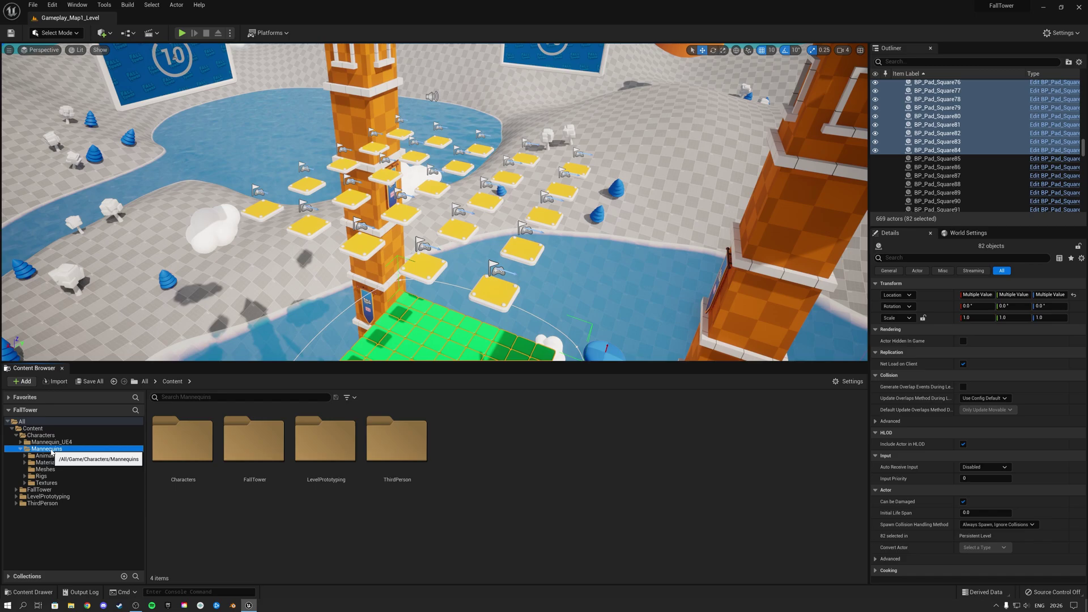
click(318, 499)
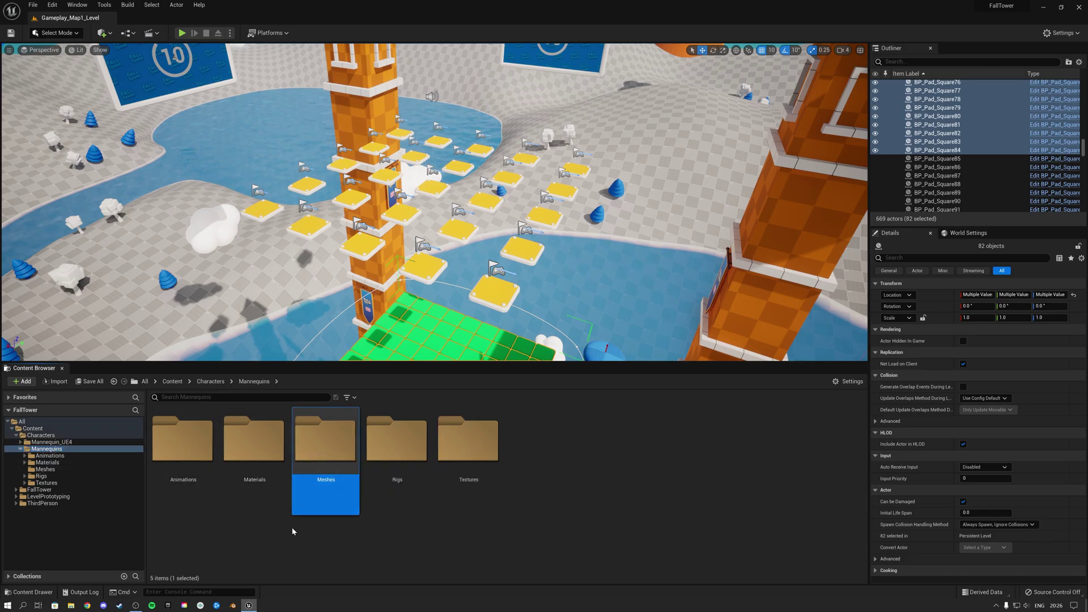
click(177, 461)
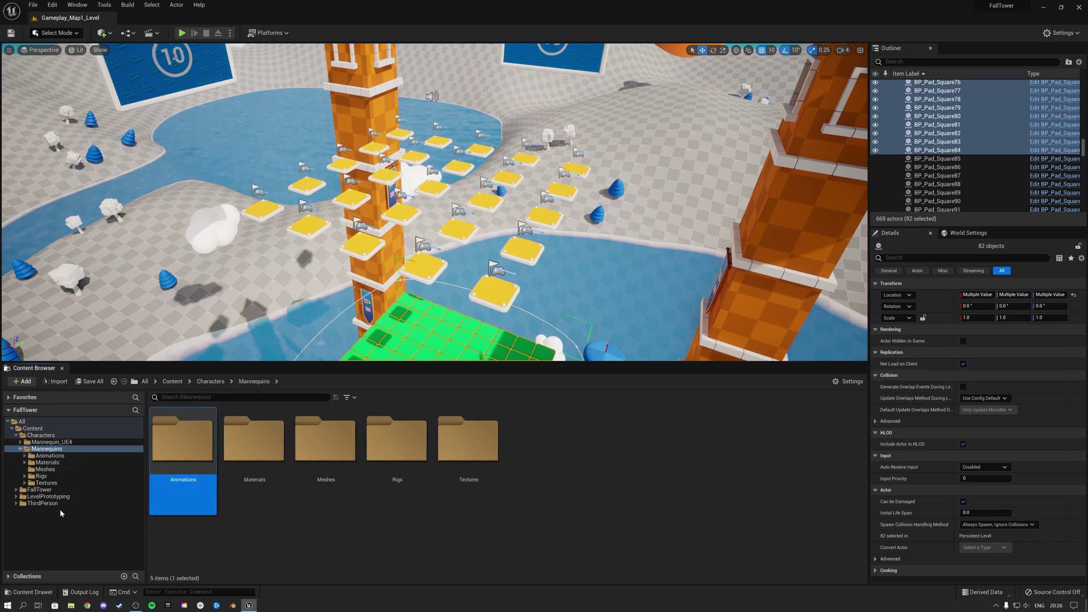
- Open the BP_Character blueprint from FallTower/Blueprints/Core/Gameplay/Player
click(39, 490)
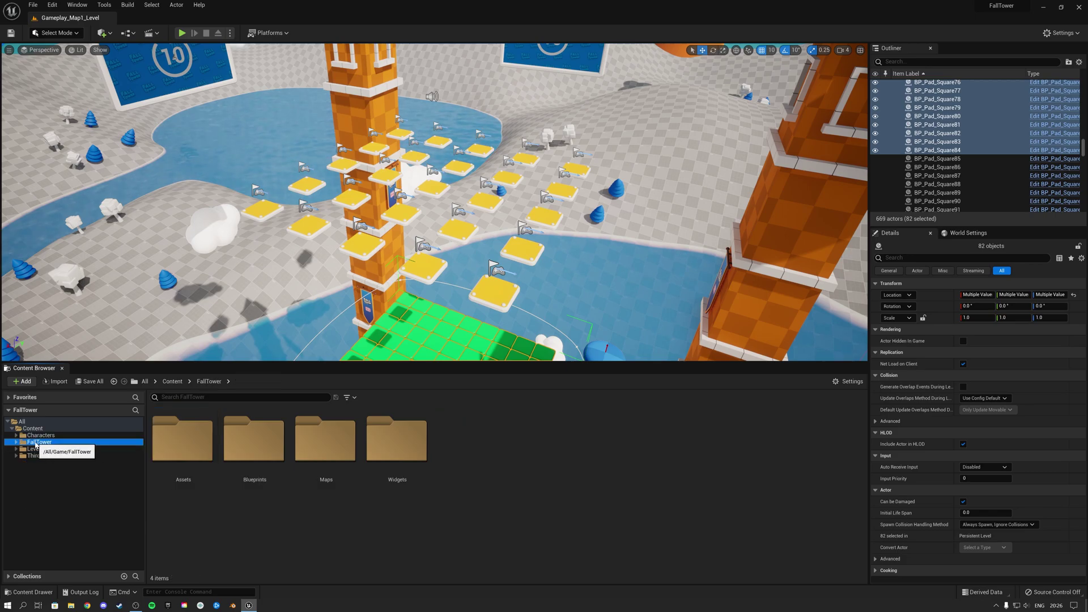
double_click(261, 448)
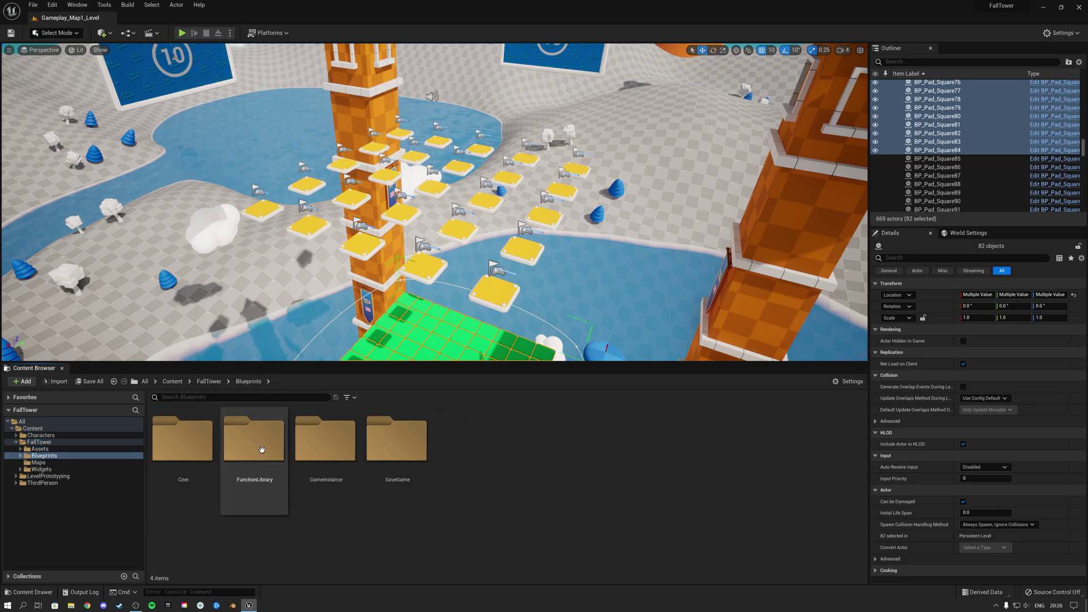
double_click(192, 456)
double_click(203, 492)
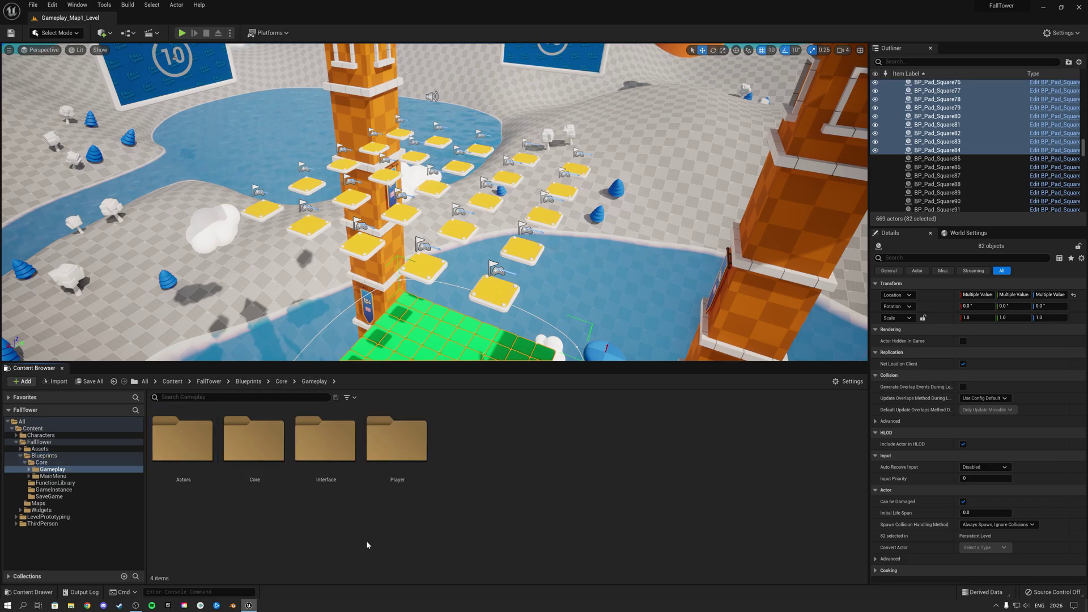
double_click(397, 476)
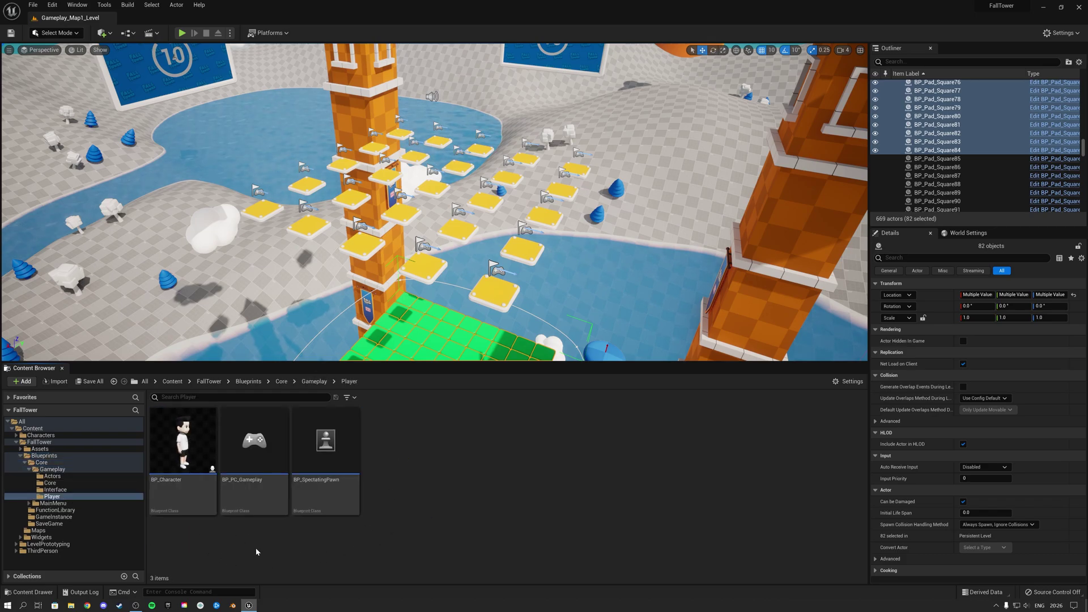
double_click(202, 441)
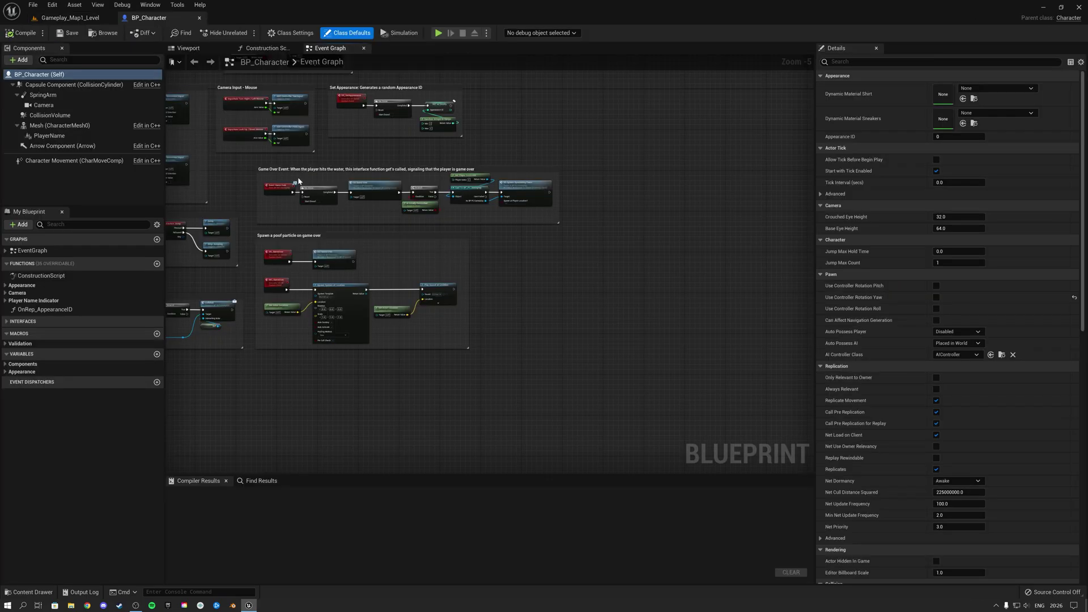
- Show the character in the blueprint's Viewport and set its Mesh component's skeletal mesh to SKM_Manny_Simple
scroll(229, 77, down, 3)
click(188, 48)
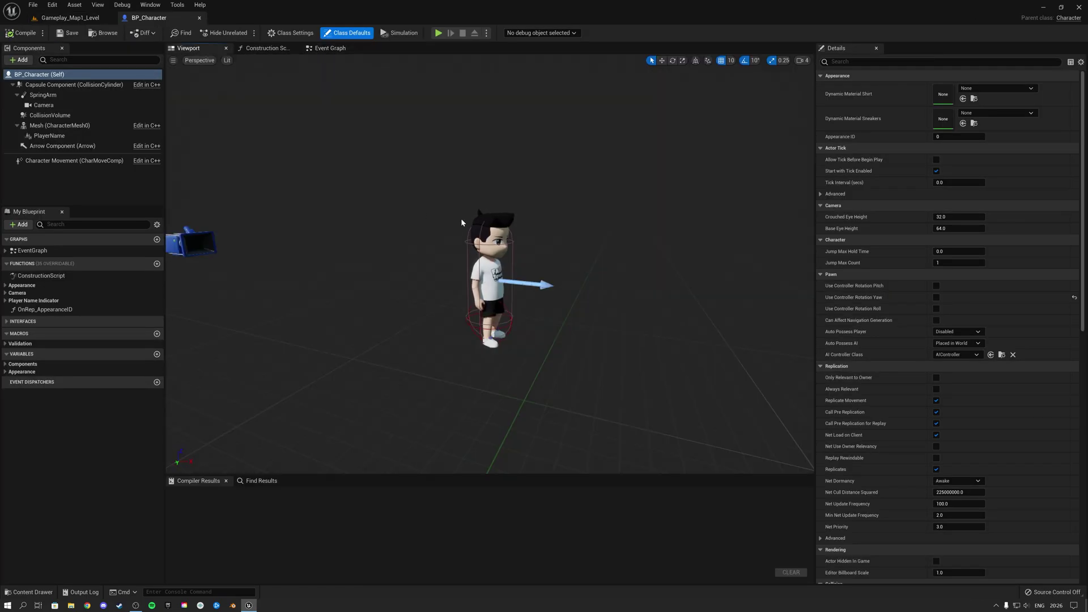
right_drag(465, 272, 468, 306)
click(465, 272)
scroll(465, 272, down, 2)
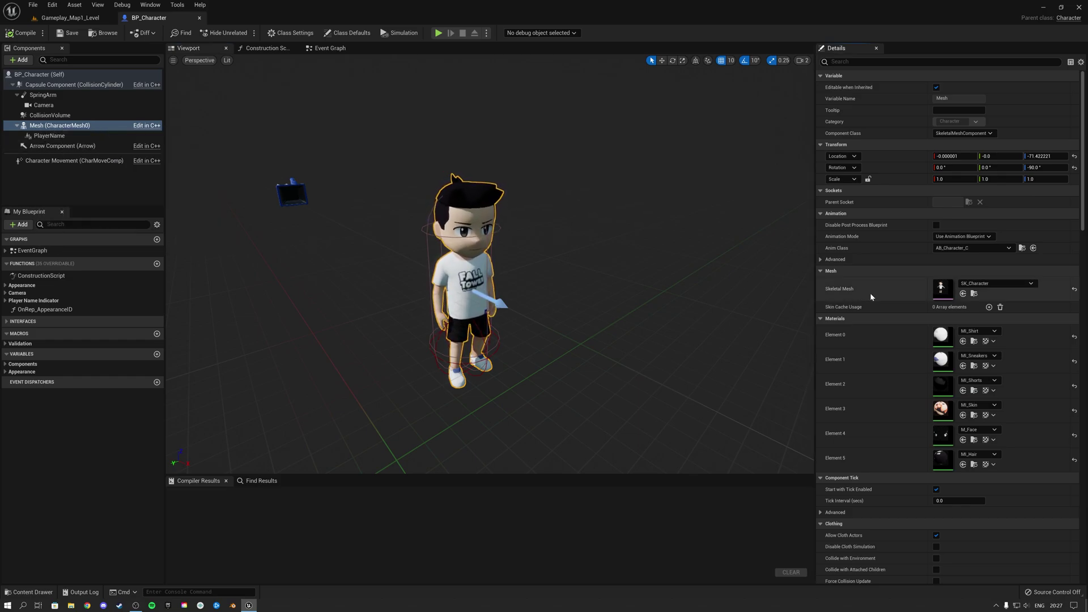
click(992, 284)
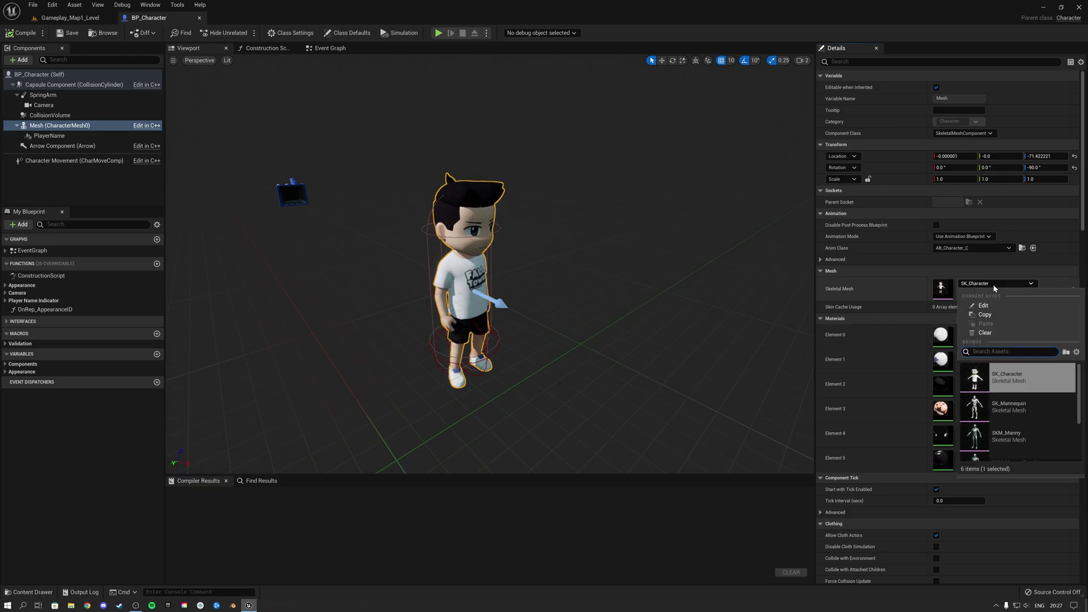
scroll(1025, 419, down, 2)
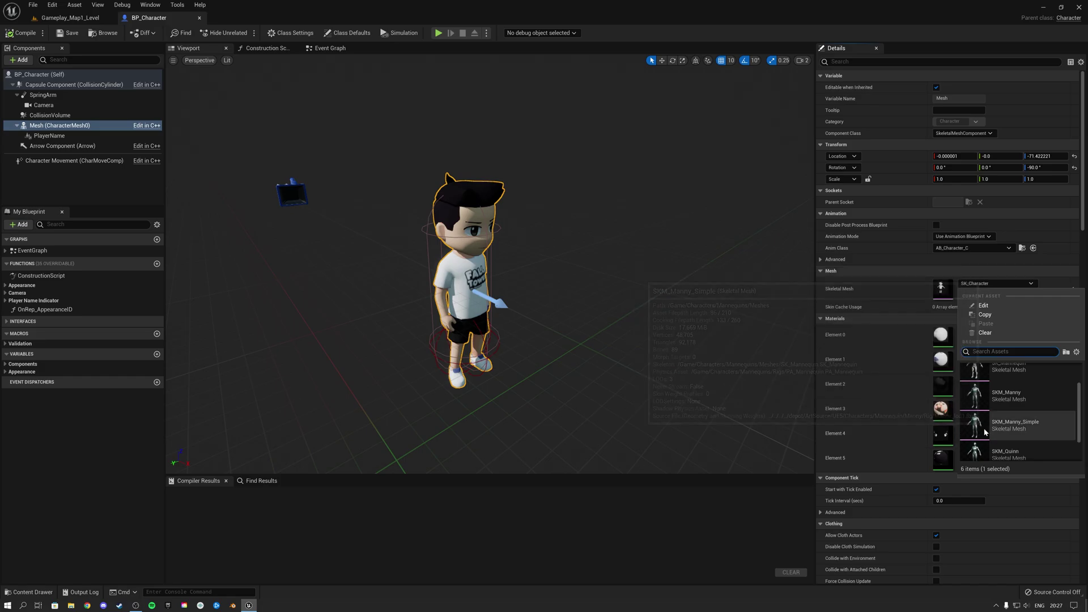
click(1013, 429)
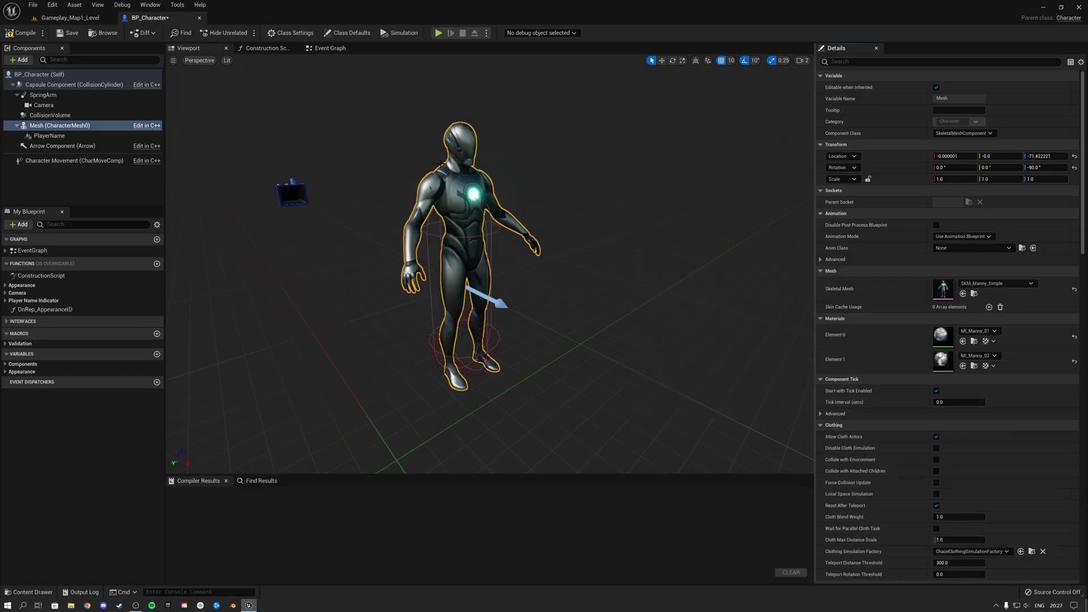
- Reset the Capsule Component's radius and half height to their default values
right_drag(555, 265, 375, 144)
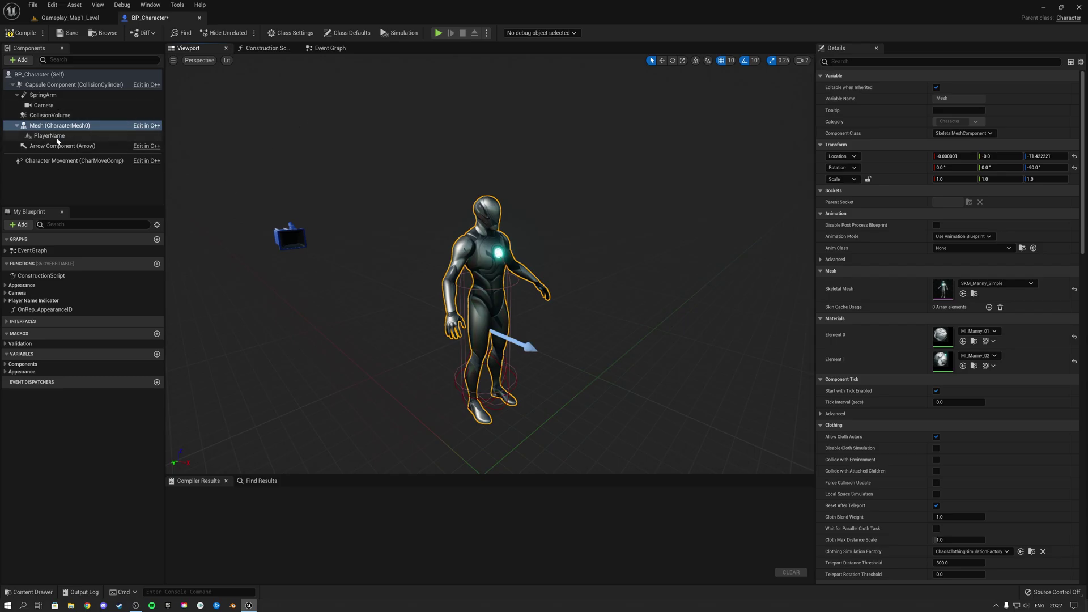
click(36, 85)
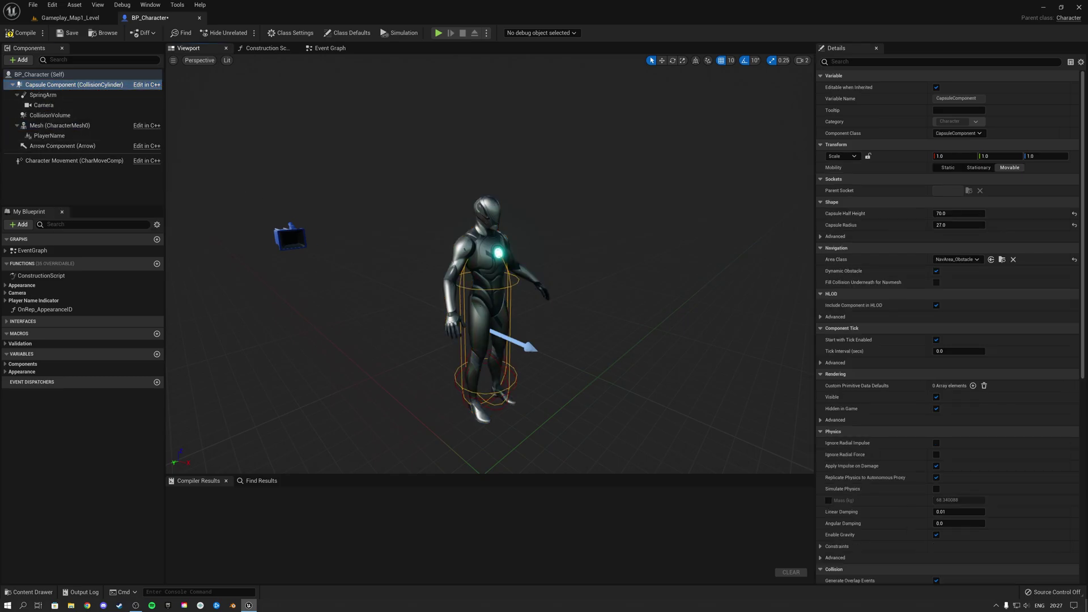
key(f)
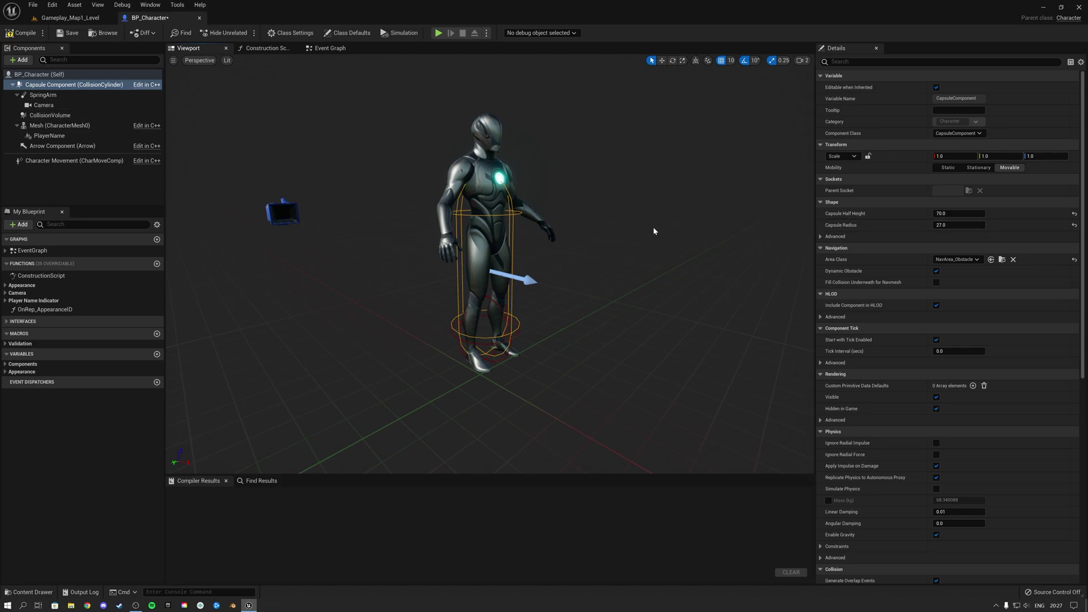
click(1073, 225)
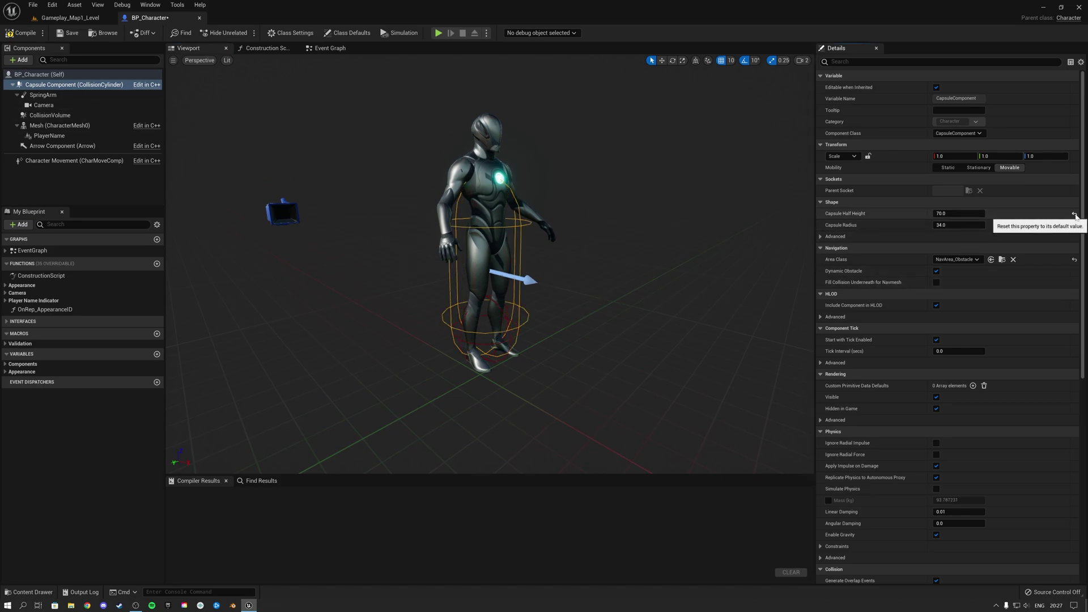
click(1074, 214)
- Turn off grid snapping and lower the Mesh component to about Z -87.5 so its feet approach the capsule's bottom
mouse_move(490, 264)
right_down()
mouse_move(453, 267)
mouse_move(510, 264)
mouse_move(499, 294)
mouse_move(489, 262)
right_up()
click(489, 262)
drag(535, 273, 536, 267)
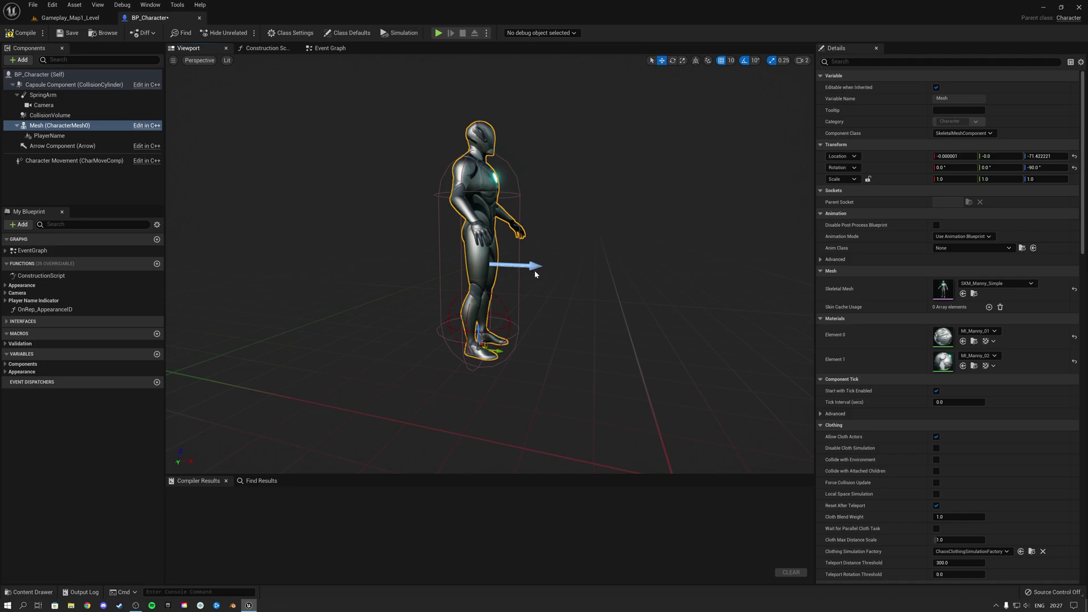
right_drag(534, 268, 527, 284)
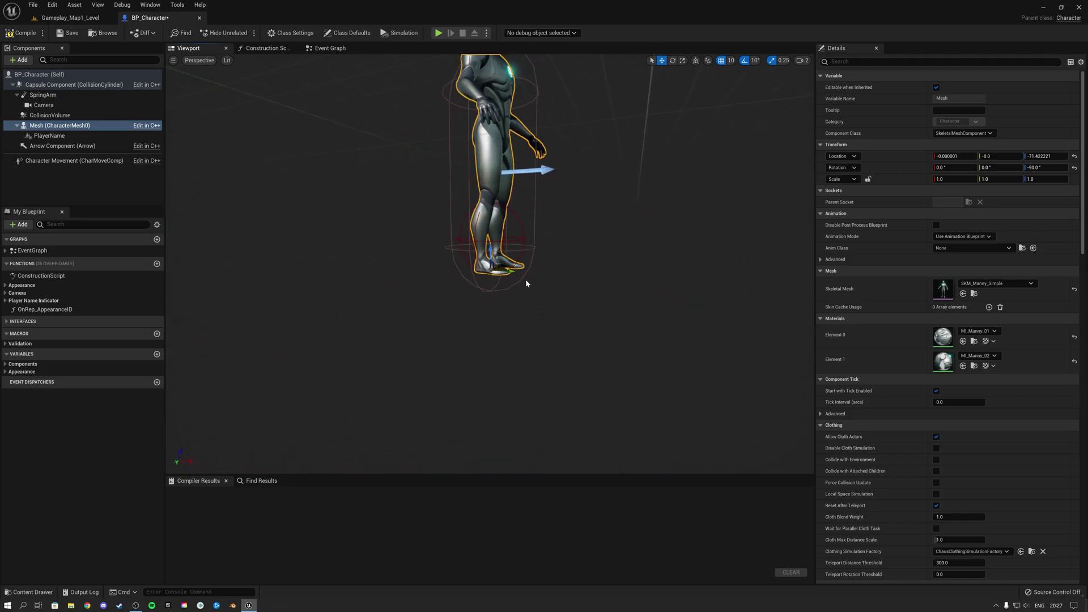
drag(492, 248, 491, 271)
click(722, 63)
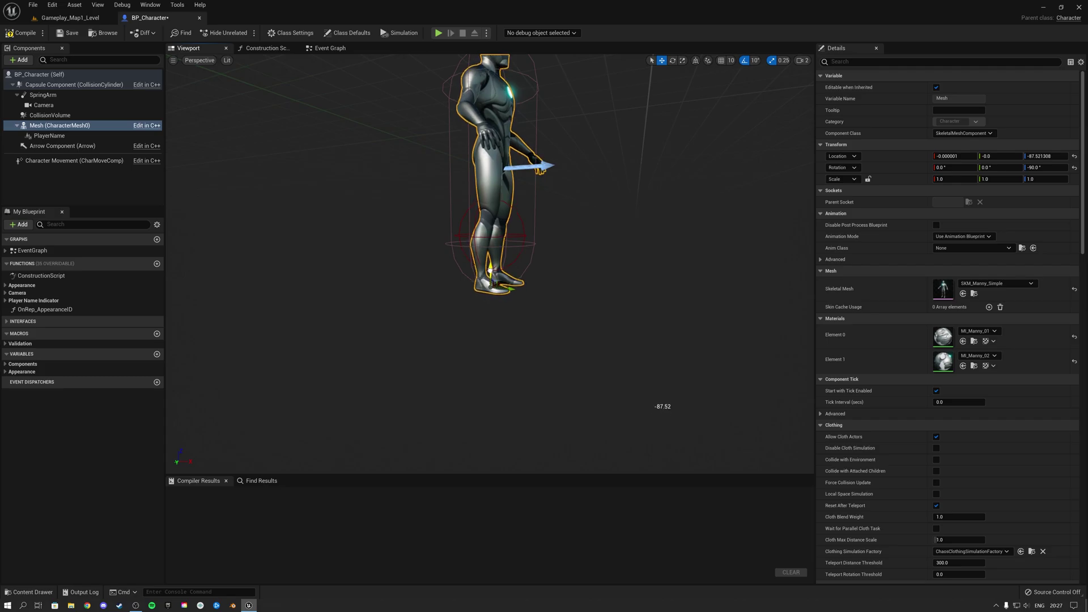
- Fine-tune the mesh's height to about Z -87.76 in the Right orthographic view, and return to the Perspective view
right_drag(524, 258, 547, 267)
click(201, 61)
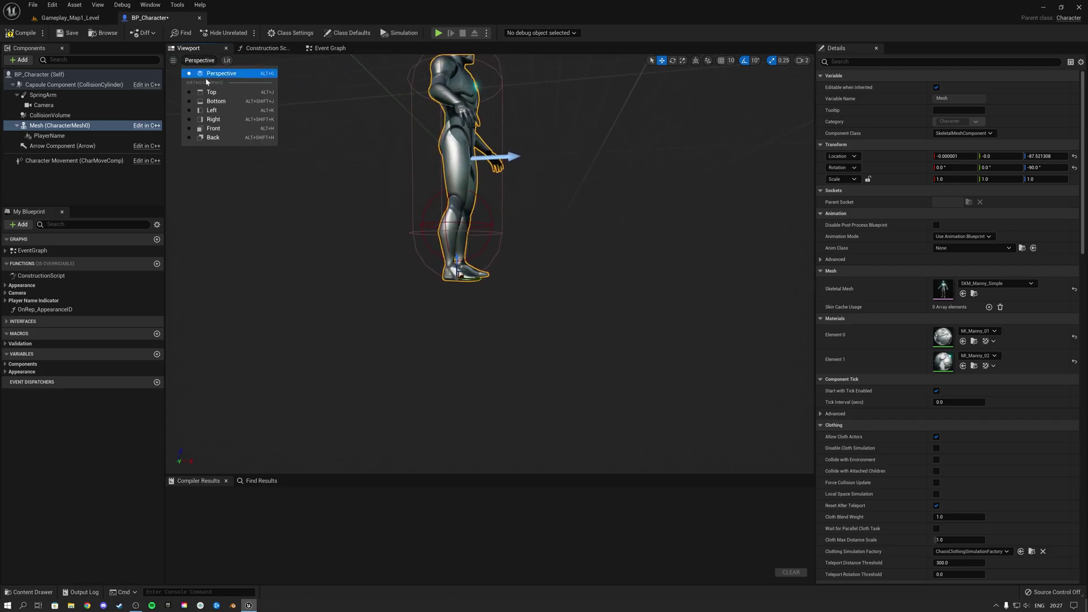
click(215, 116)
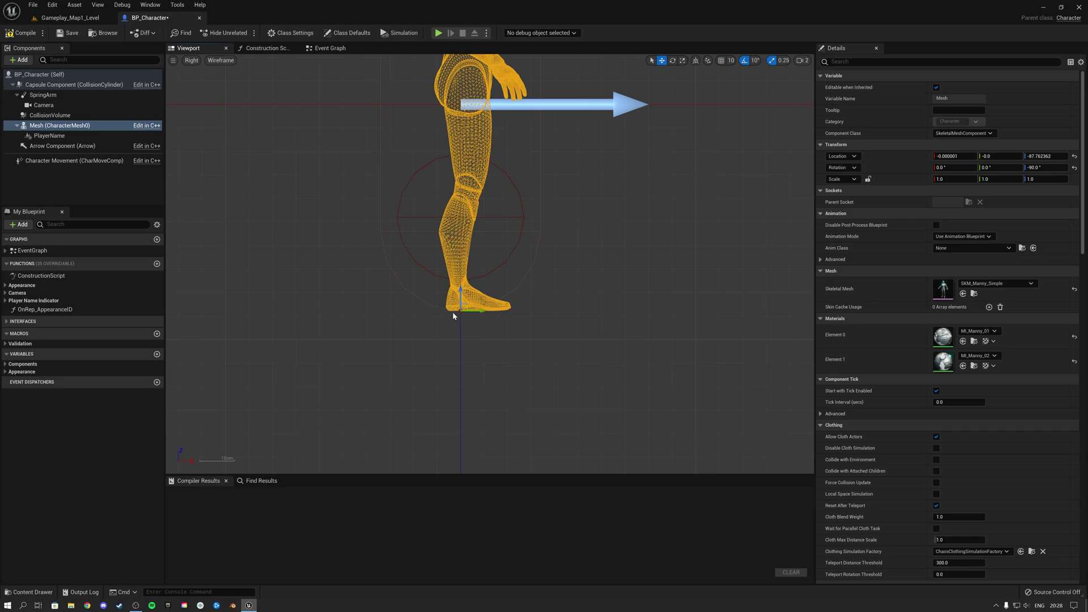
click(191, 60)
click(211, 74)
right_drag(340, 134, 221, 136)
right_drag(397, 170, 446, 173)
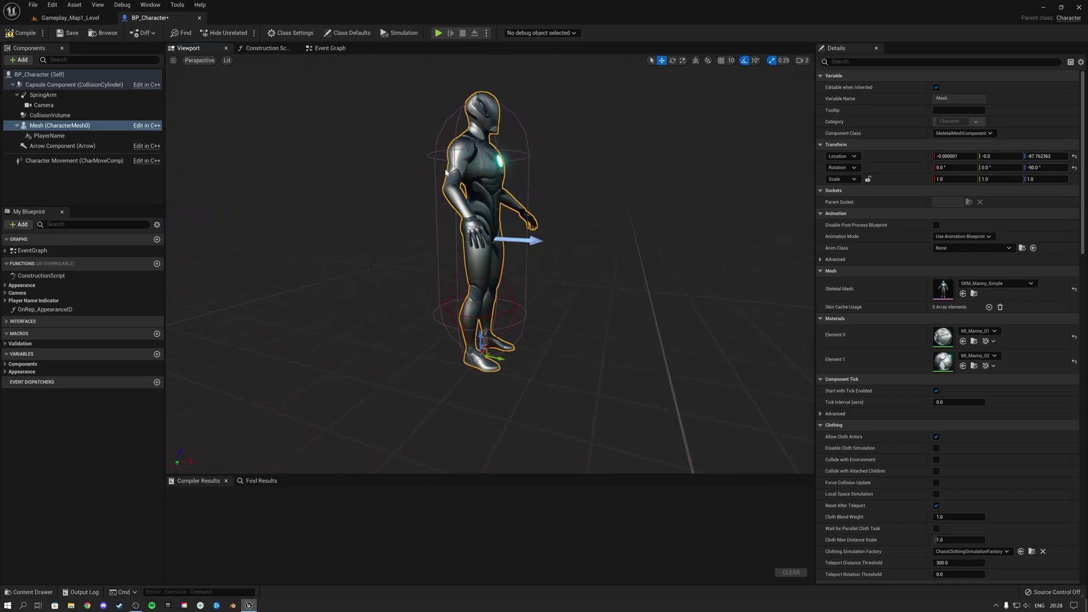
- Lower the CollisionVolume sphere around the mannequin's feet to about Z -69
click(51, 115)
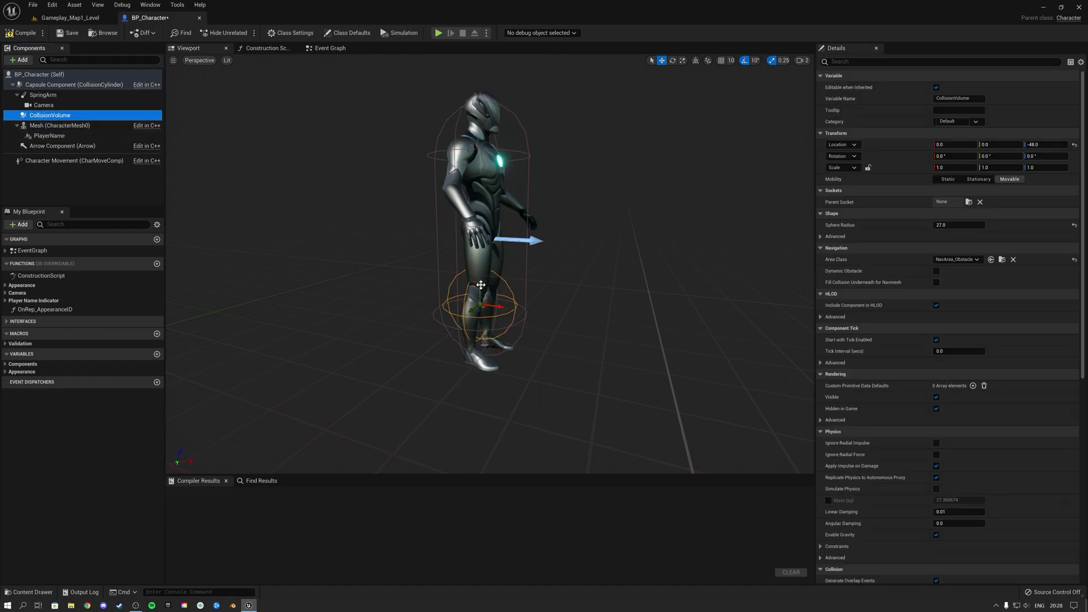
right_drag(555, 286, 554, 336)
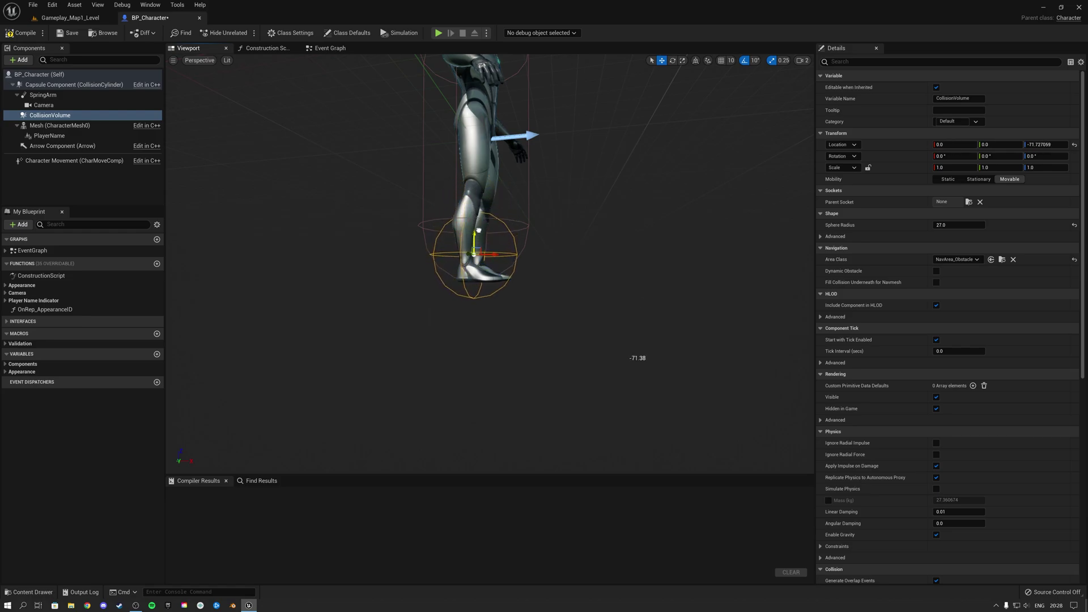
drag(479, 230, 478, 226)
right_drag(470, 293, 481, 301)
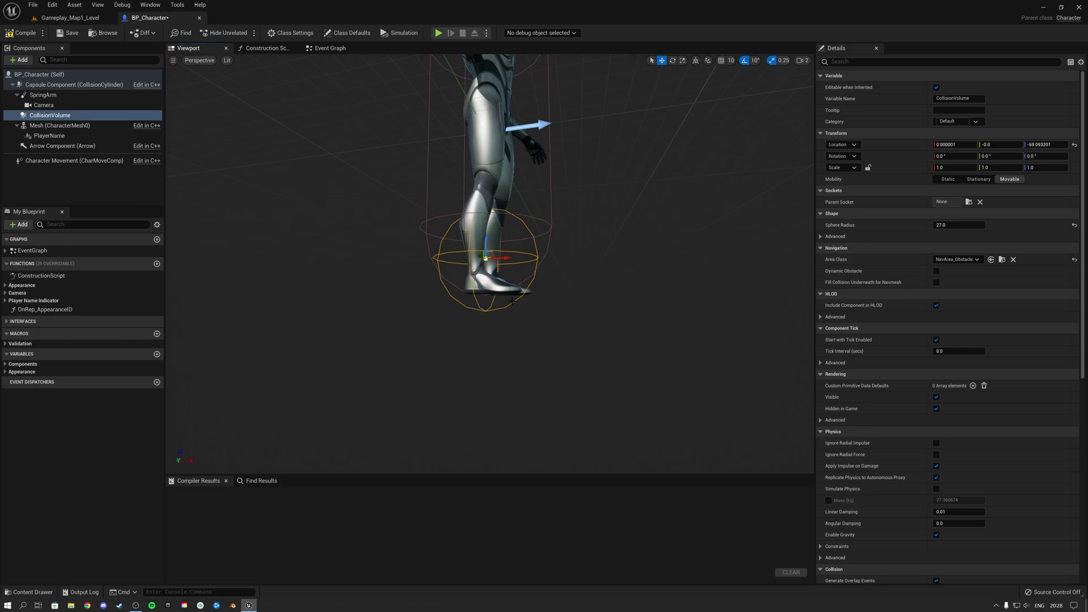
right_drag(565, 278, 550, 277)
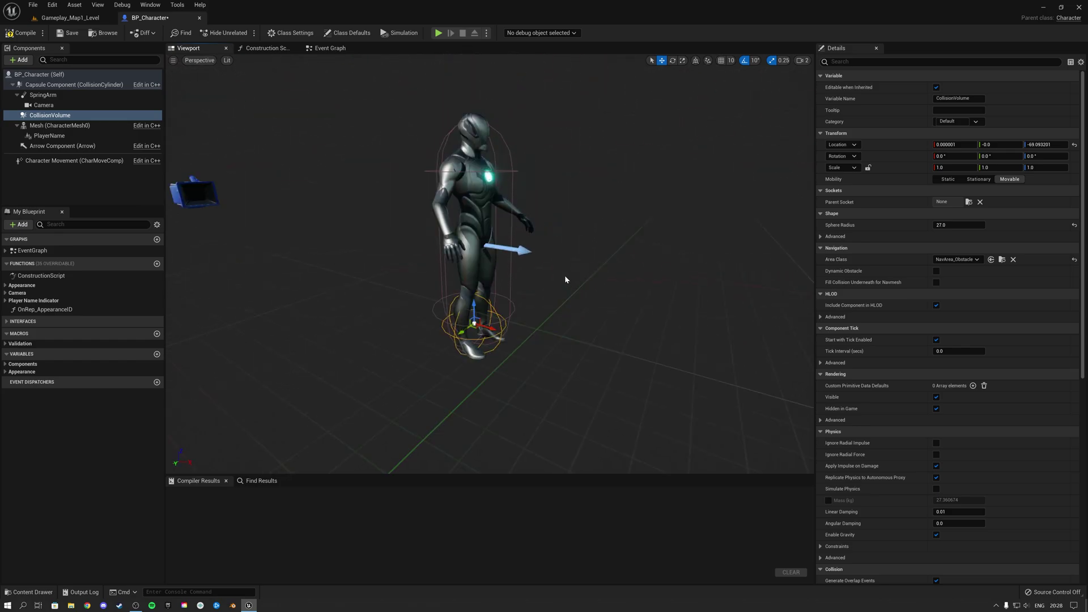
- Position the PlayerName widget above the mannequin's head at about Z 199
click(50, 135)
right_drag(490, 265, 485, 252)
right_drag(513, 165, 515, 165)
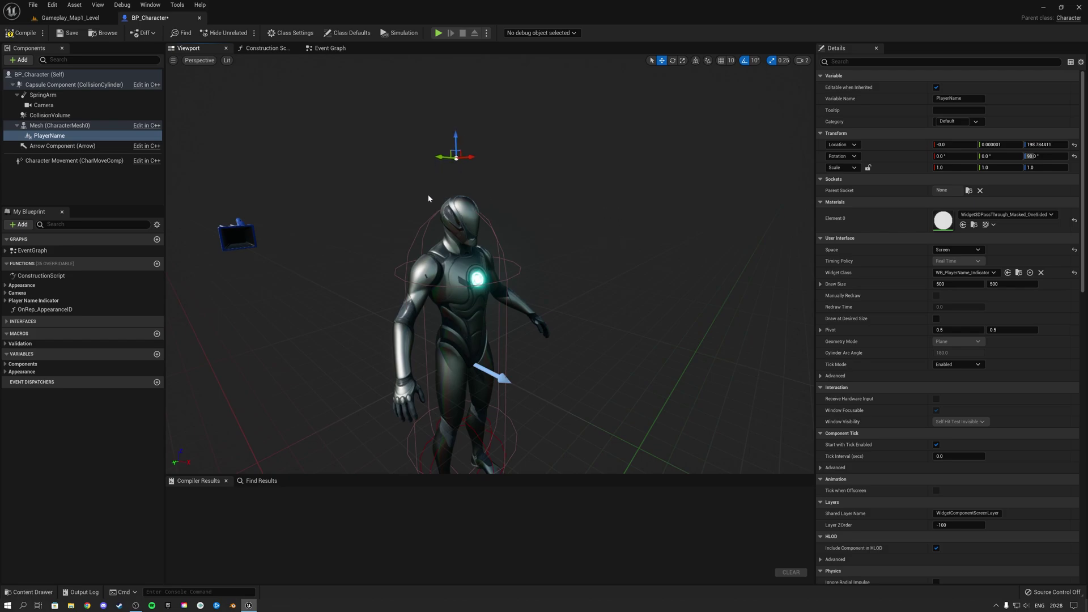
right_drag(428, 198, 488, 225)
- Set the Mesh component's Anim Class to ABP_Manny
click(487, 225)
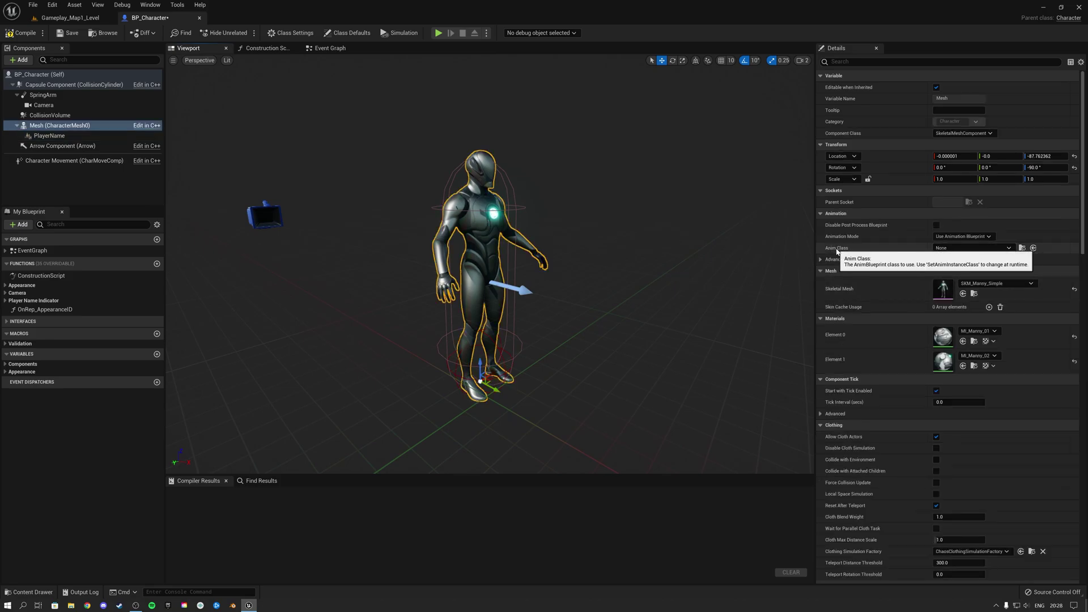
click(939, 250)
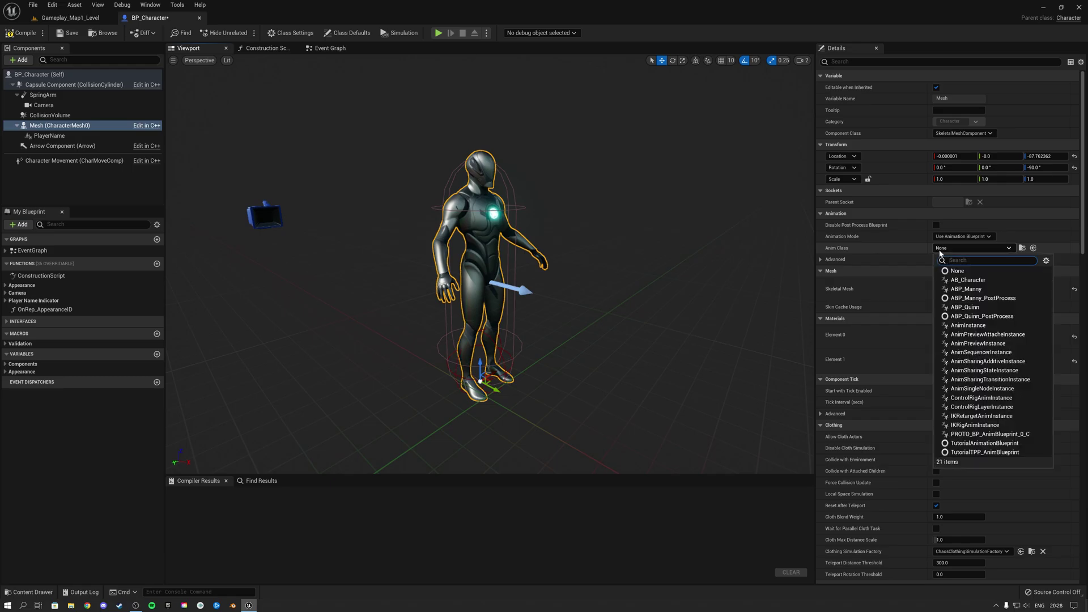
click(966, 289)
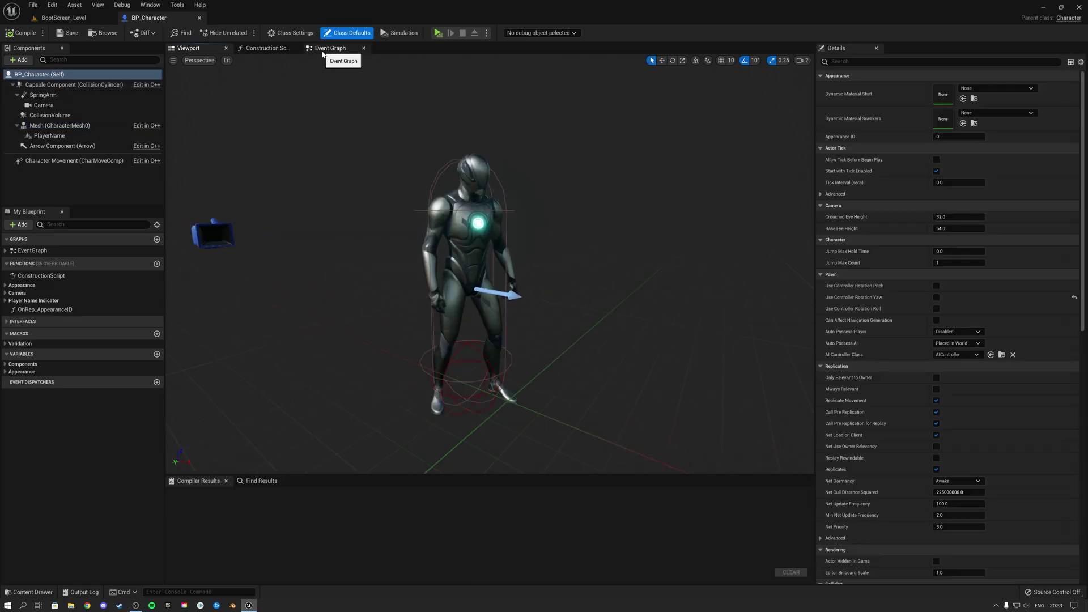
- Examine the Event BeginPlay chain in the Event Graph and the SR_SetAppearance event that it calls
click(330, 48)
scroll(446, 170, up, 1)
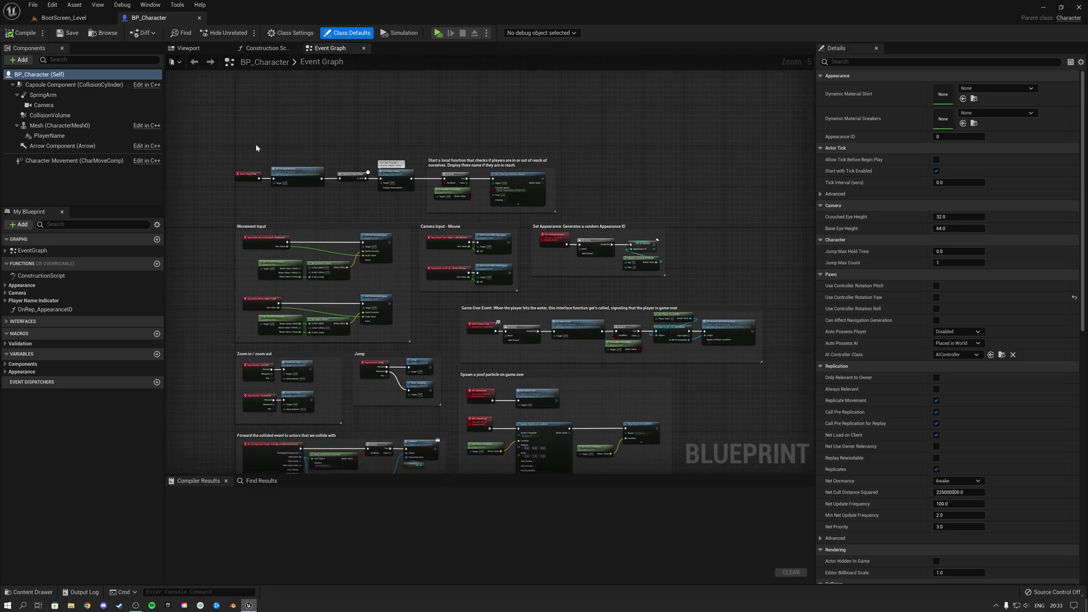
scroll(259, 150, up, 3)
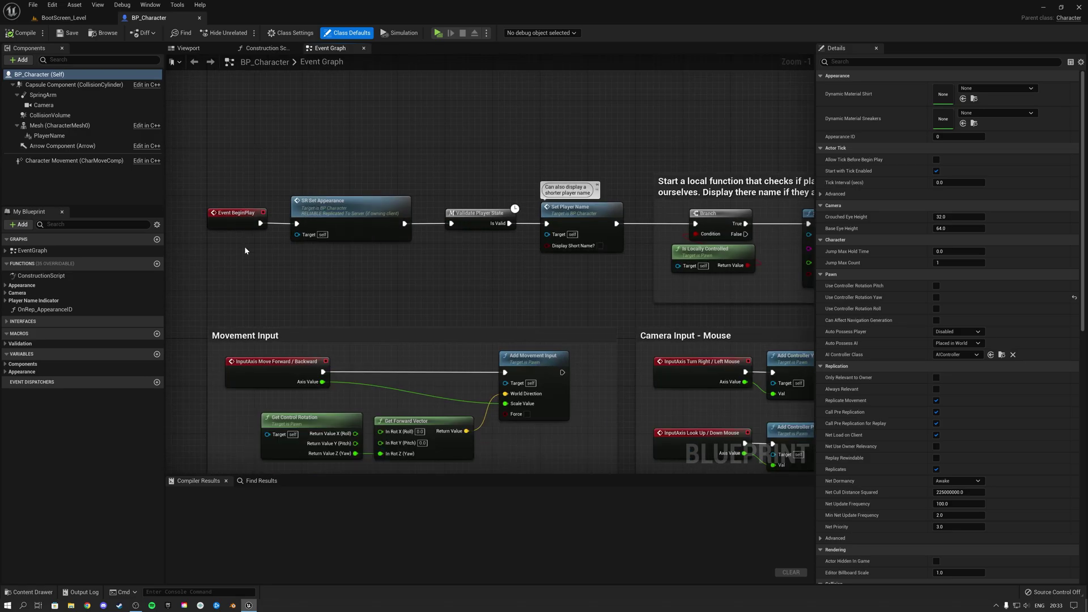
drag(215, 183, 233, 252)
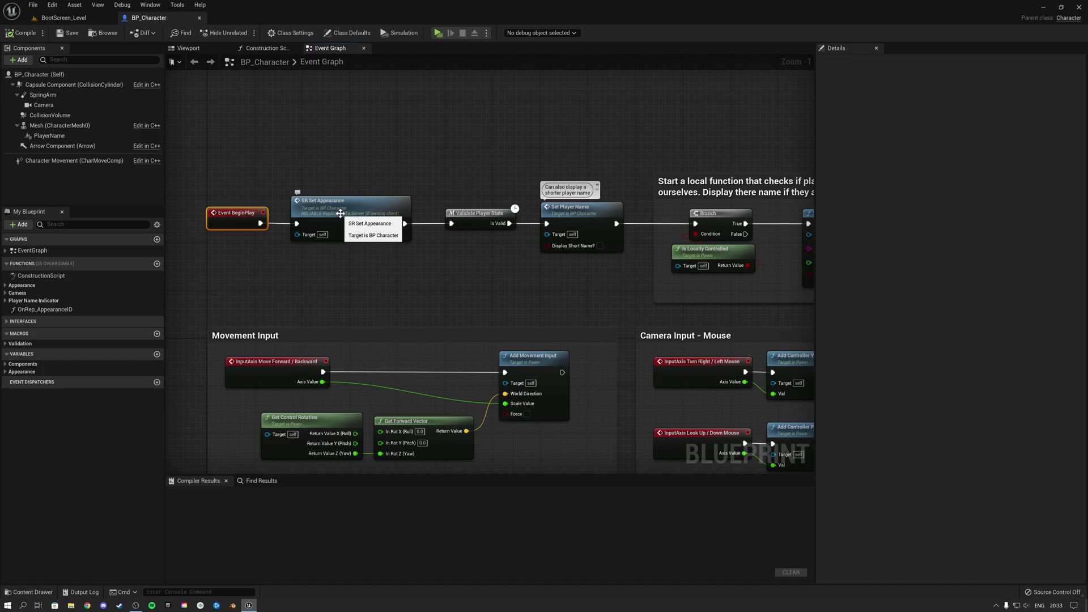
double_click(320, 205)
right_drag(561, 324, 372, 287)
drag(479, 305, 527, 298)
click(630, 244)
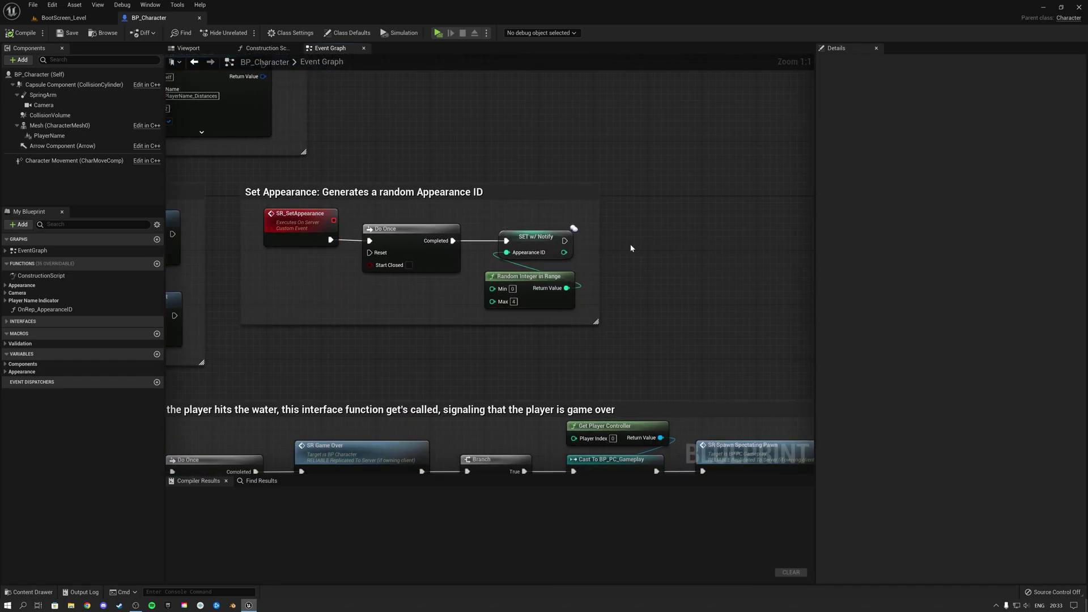
- Inspect the On Rep Appearance ID and Set Appearance functions, including the shirt and sneaker texture nodes for each Appearance ID
double_click(535, 243)
double_click(561, 260)
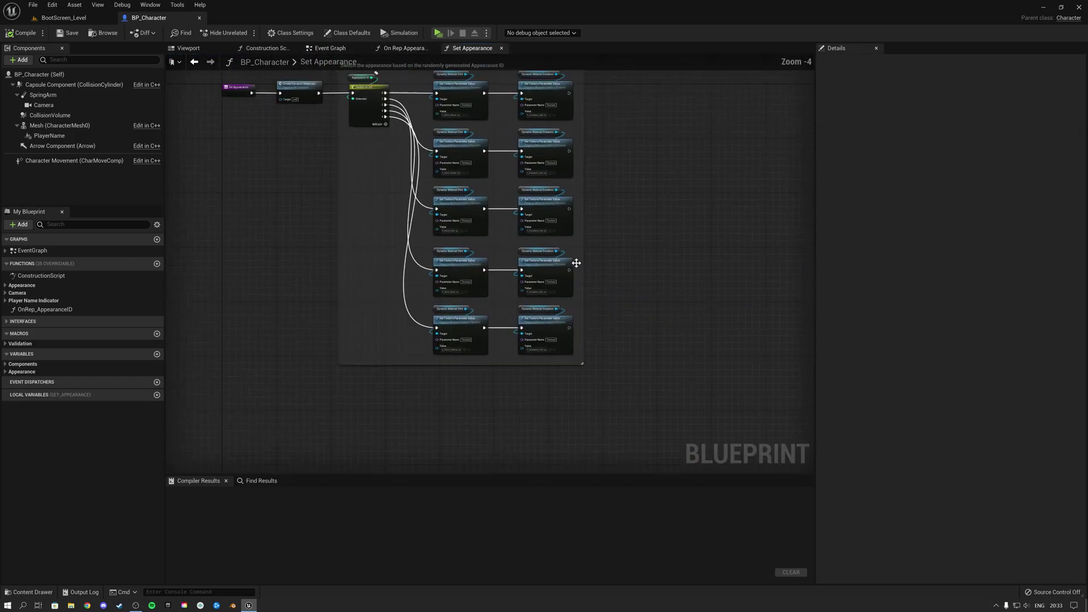
right_drag(485, 248, 503, 340)
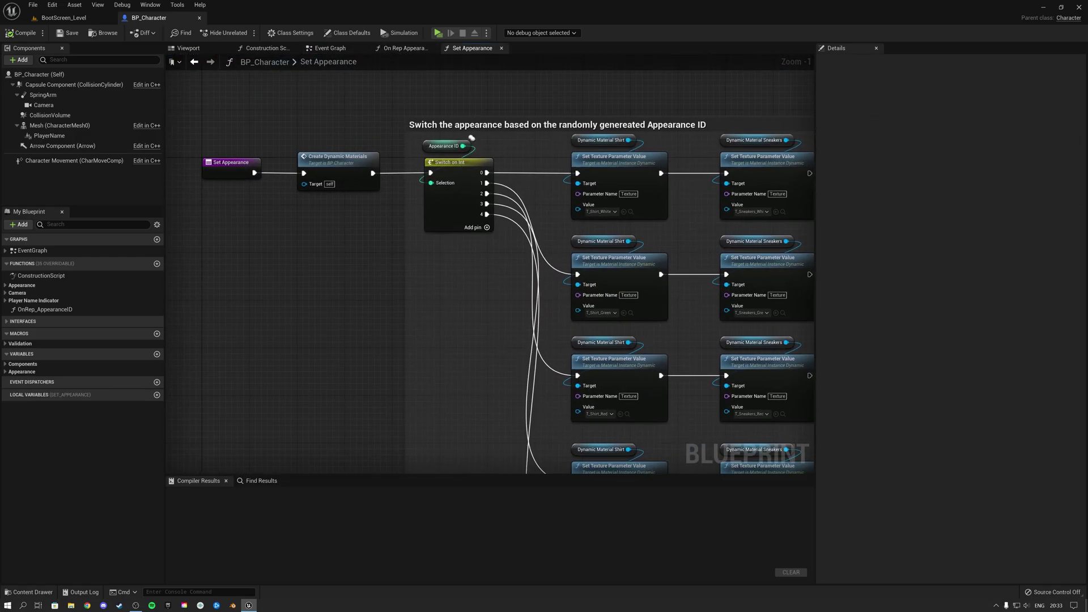
right_drag(501, 269, 389, 266)
drag(457, 222, 665, 200)
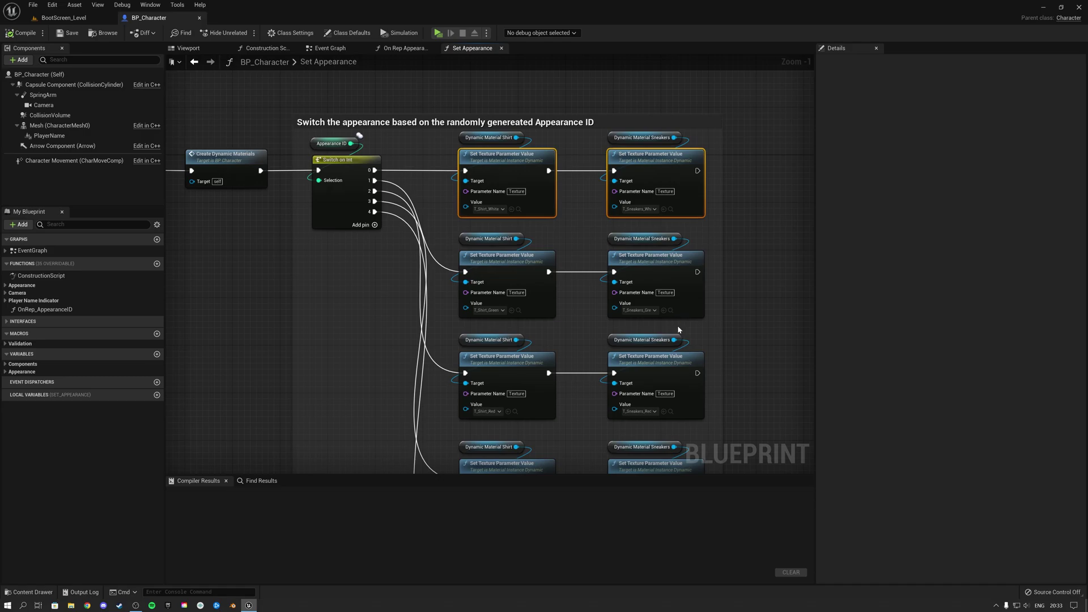
drag(683, 326, 477, 290)
drag(501, 429, 769, 393)
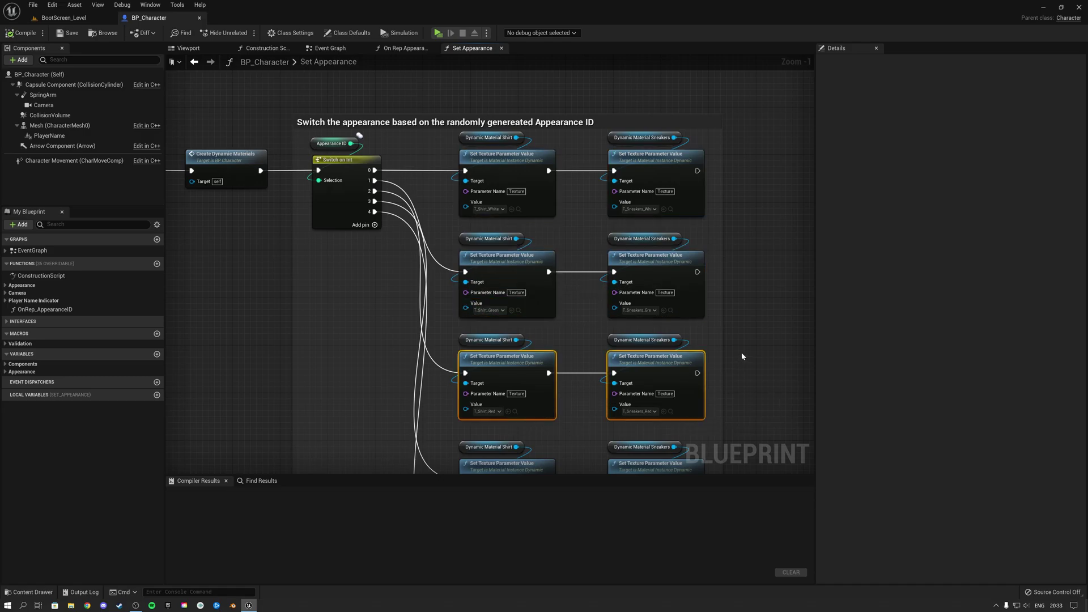
click(189, 48)
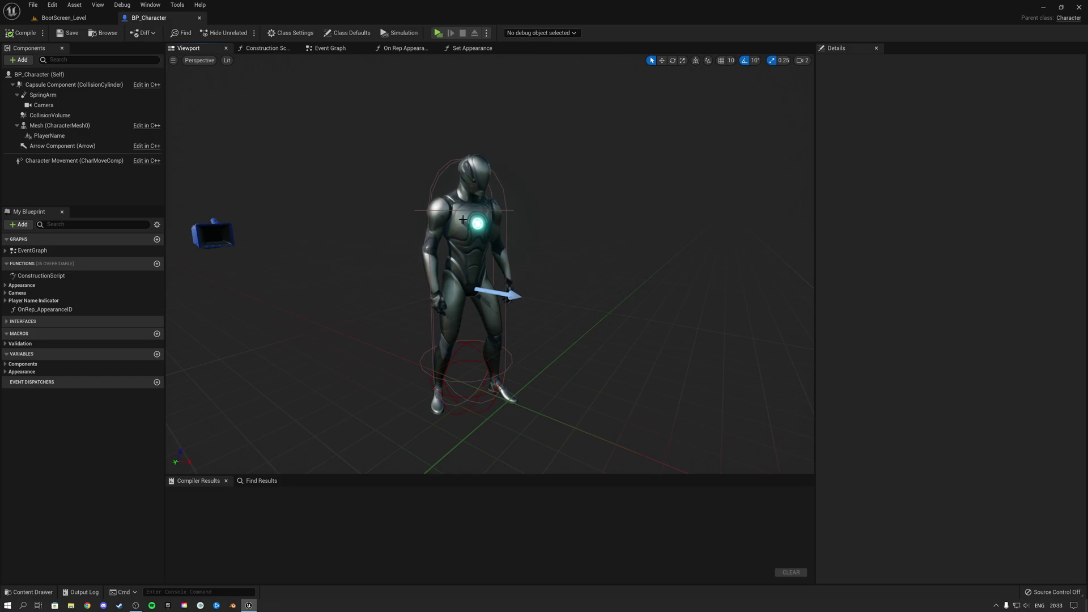
click(471, 48)
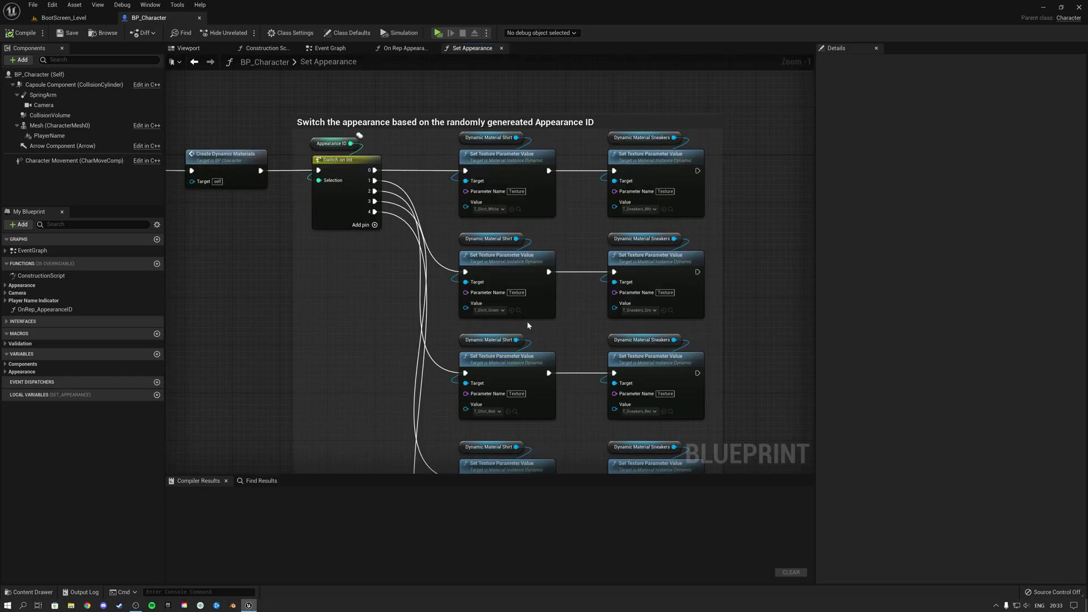
- Close both appearance function graphs and delete the Set Appearance comment section with its nodes from the Event Graph
click(501, 49)
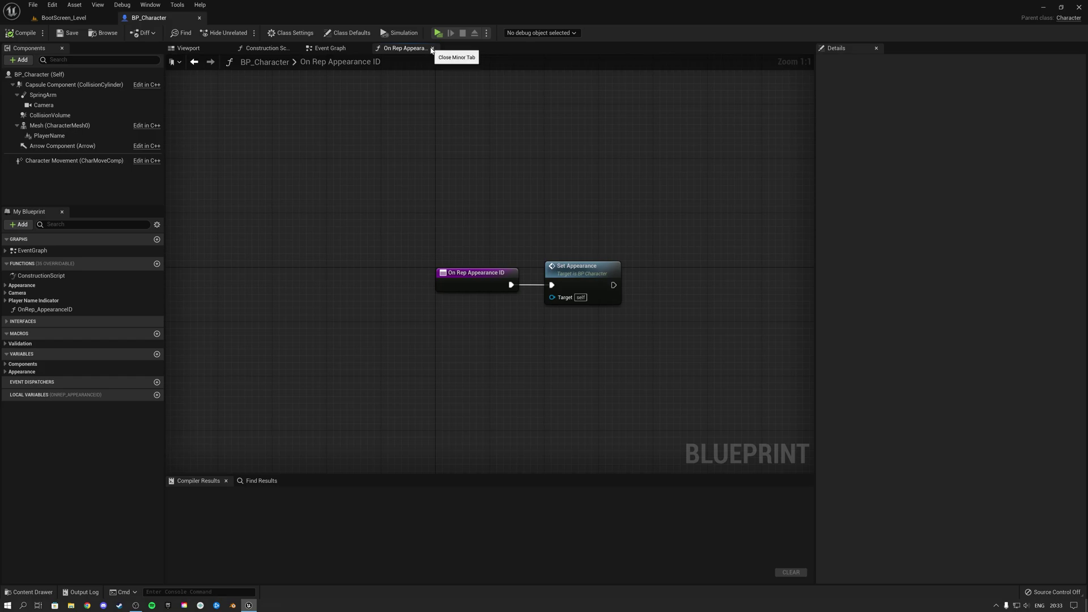
click(433, 48)
right_drag(392, 108, 467, 172)
scroll(481, 187, down, 2)
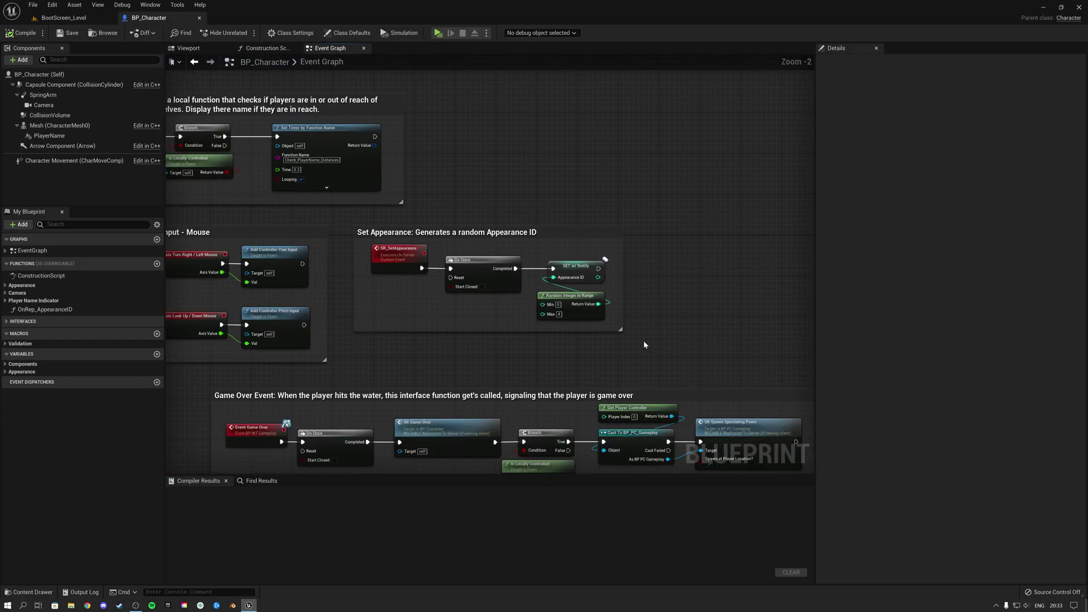
drag(643, 345, 347, 224)
key(Delete)
- Delete the SR Set Appearance call after Event BeginPlay and connect Event BeginPlay directly to Validate Player State
scroll(447, 204, down, 4)
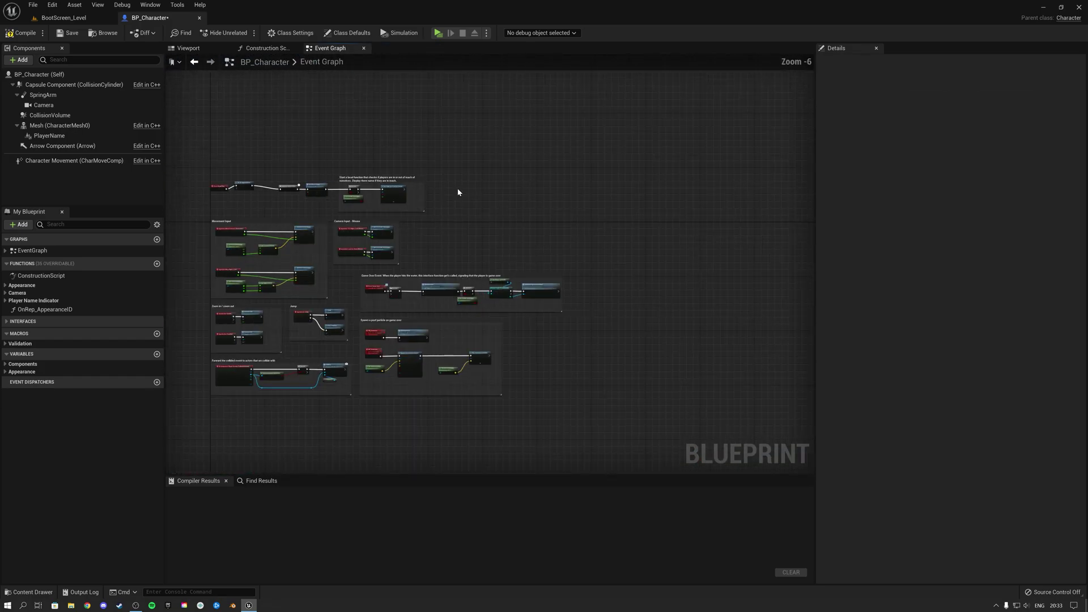
right_drag(336, 197, 475, 277)
scroll(405, 281, up, 5)
drag(375, 263, 308, 199)
key(Delete)
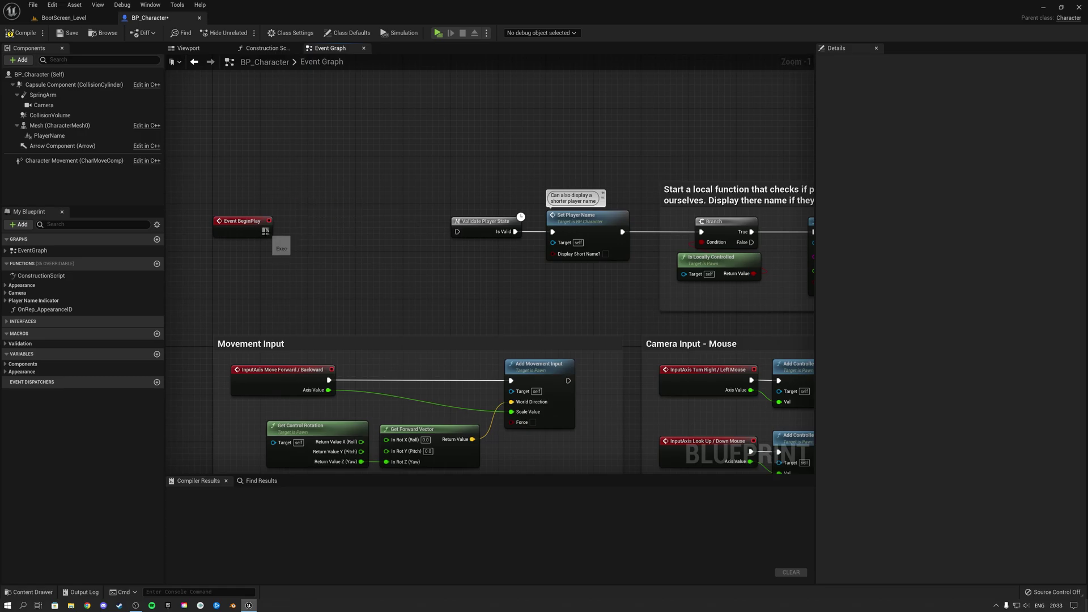
drag(265, 231, 551, 200)
- Shift the Validate Player State, Set Player Name and player-name check nodes left to close the gap after Event BeginPlay
scroll(419, 256, down, 3)
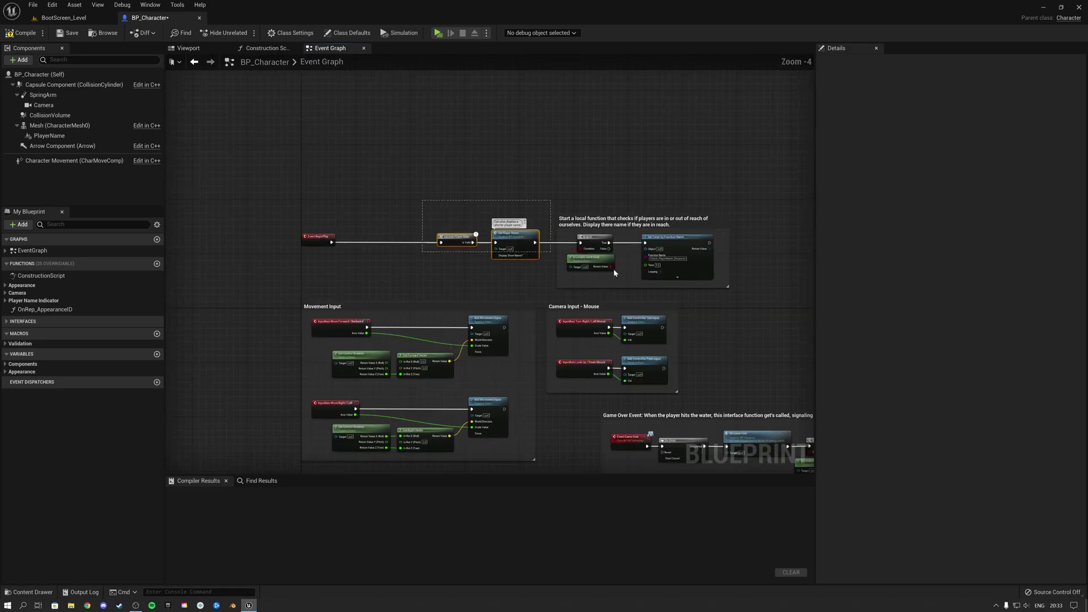
drag(614, 269, 736, 295)
key(Left)
key(Left)
key(Left)
key(Left)
key(Left)
key(Left)
key(Left)
key(Left)
key(Left)
key(Left)
key(Left)
key(Left)
key(Left)
key(Left)
key(Left)
key(Left)
key(Left)
key(Left)
key(Left)
key(Left)
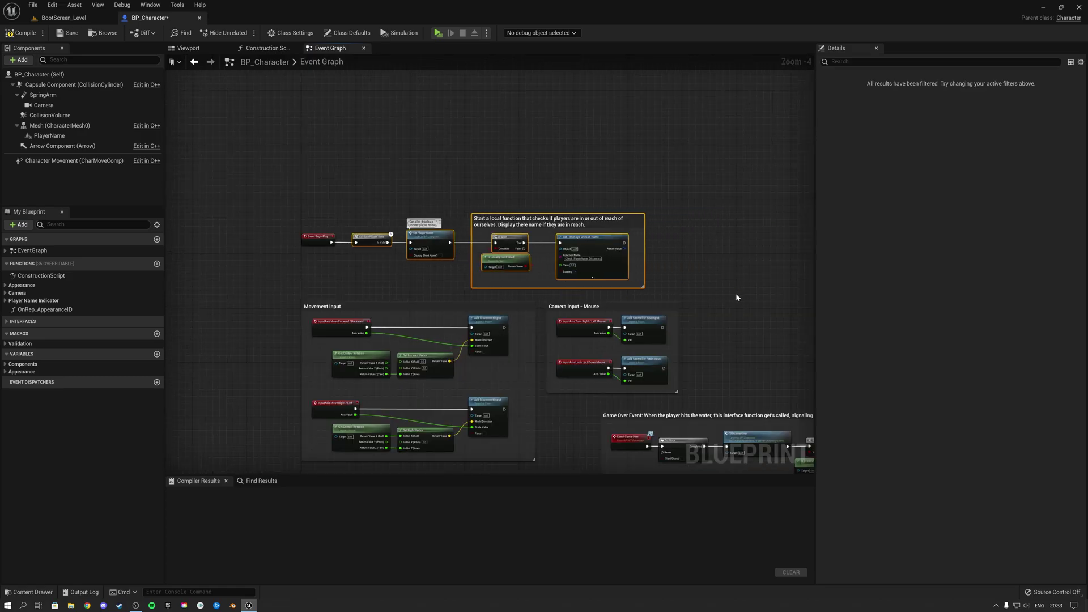
click(719, 280)
- Delete the AppearanceID, DynamicMaterial_Sneakers and DynamicMaterial_Shirt variables from the Appearance category
click(17, 372)
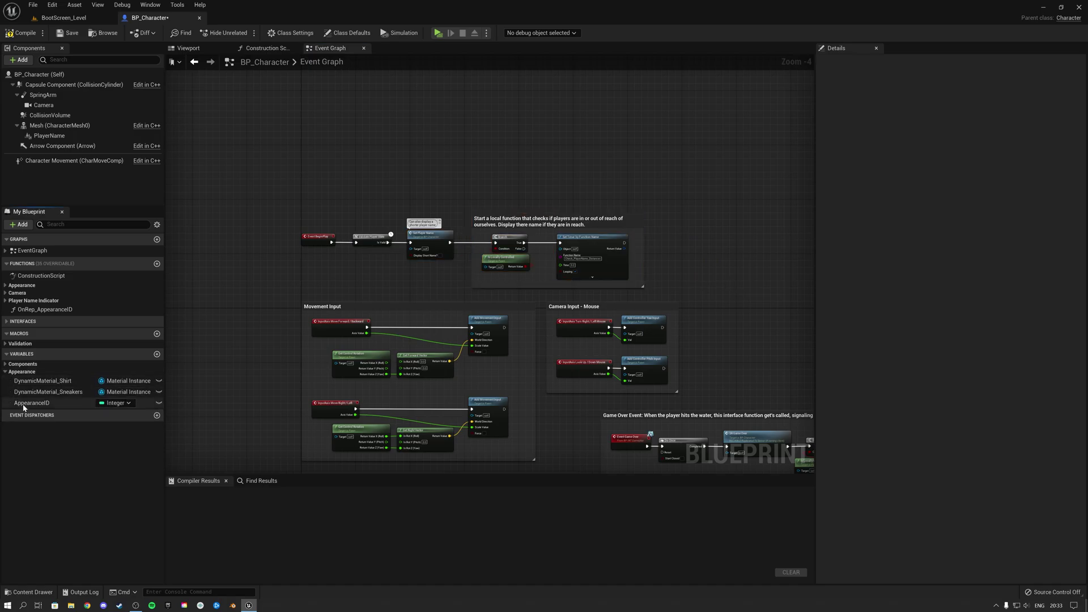
click(24, 405)
key(Delete)
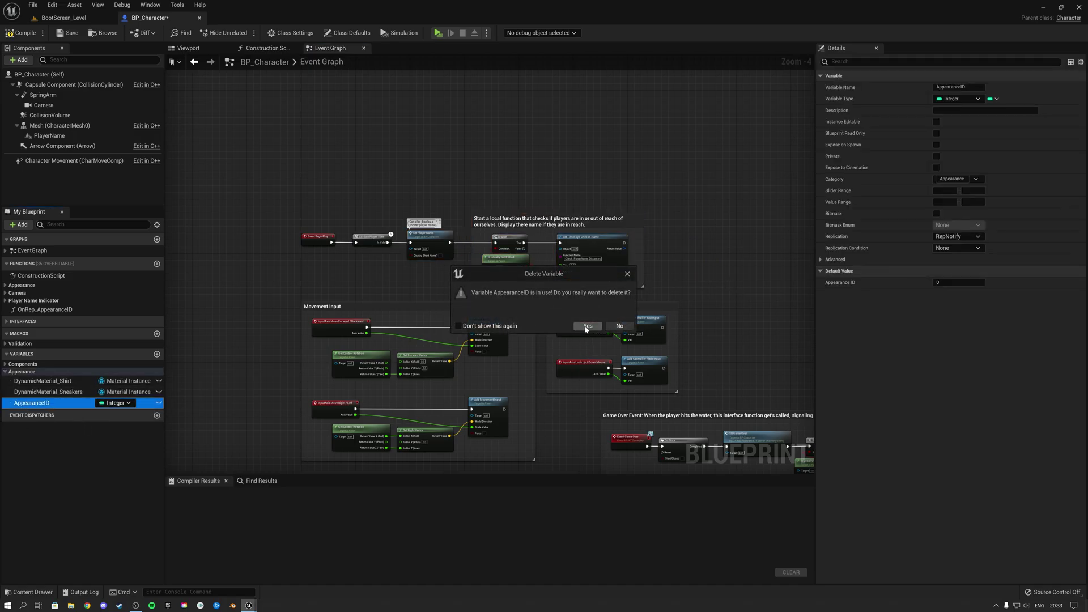
click(586, 326)
click(48, 392)
key(Delete)
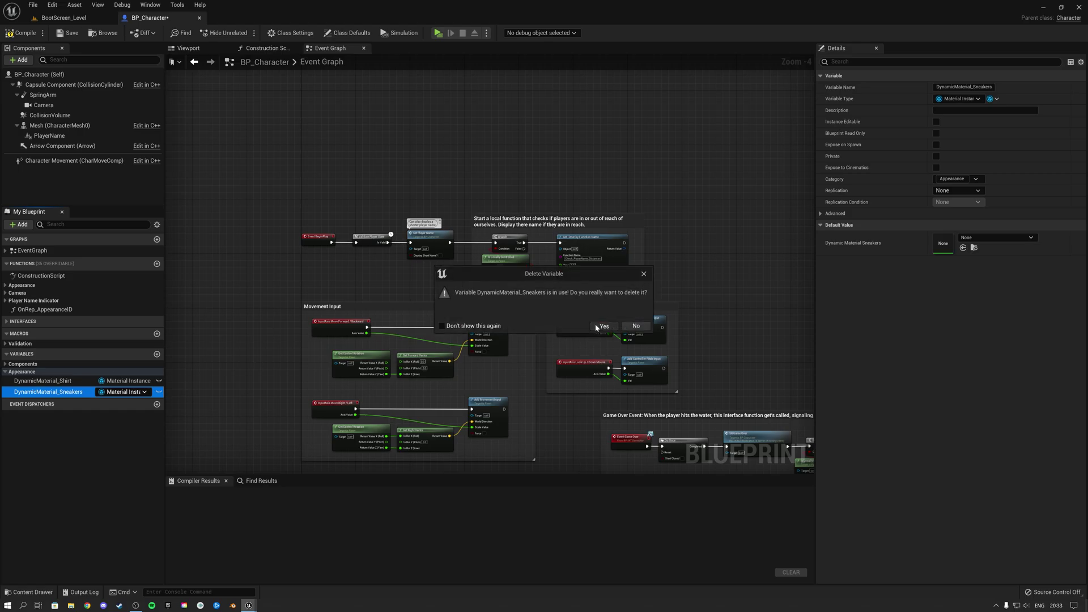
click(601, 326)
click(42, 381)
key(Delete)
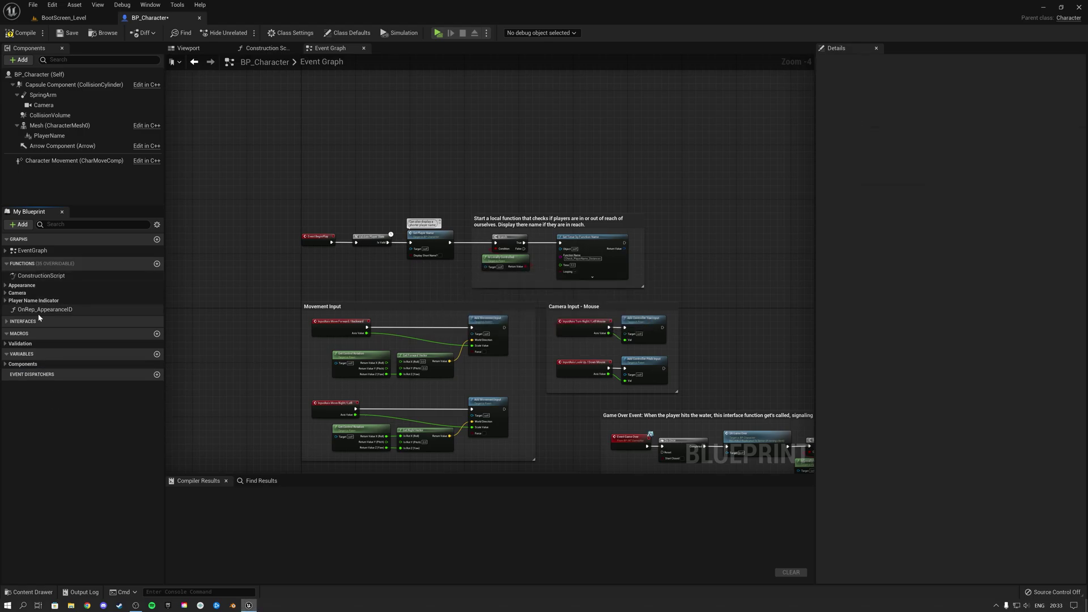
- Delete the OnRep_AppearanceID function from the blueprint
click(34, 310)
key(Delete)
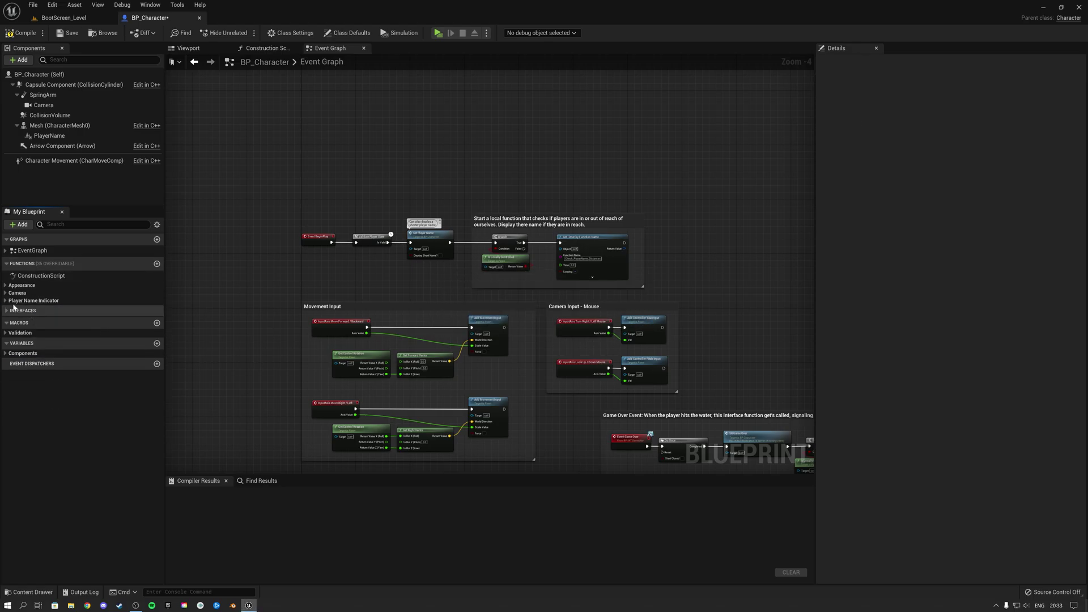
- Delete the Create_DynamicMaterials and Set_Appearance functions from the Appearance category and compile the blueprint
click(17, 285)
click(79, 294)
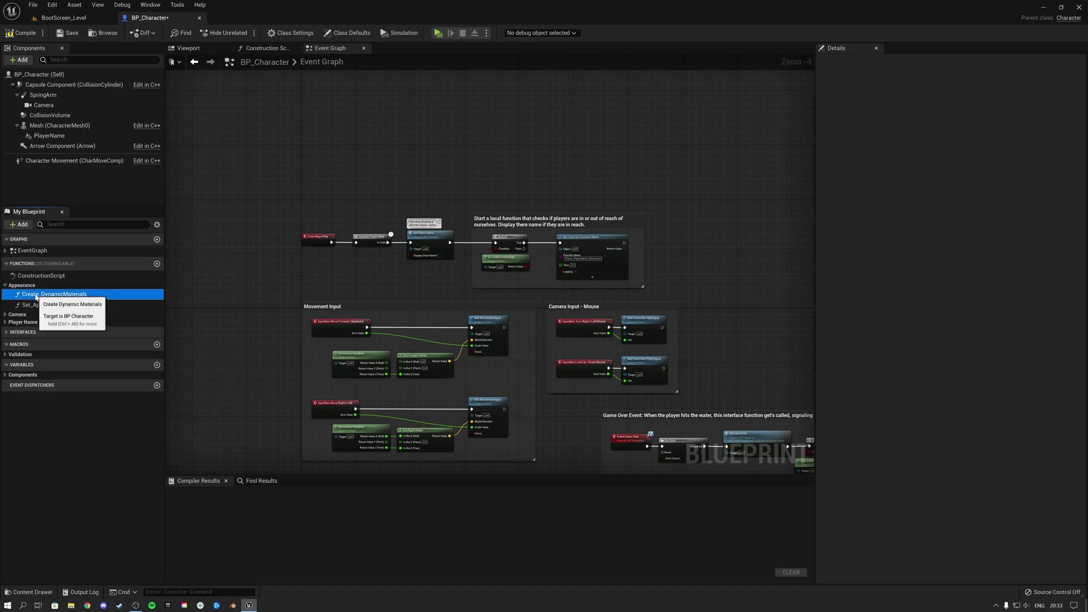
key(Delete)
key(Return)
click(82, 294)
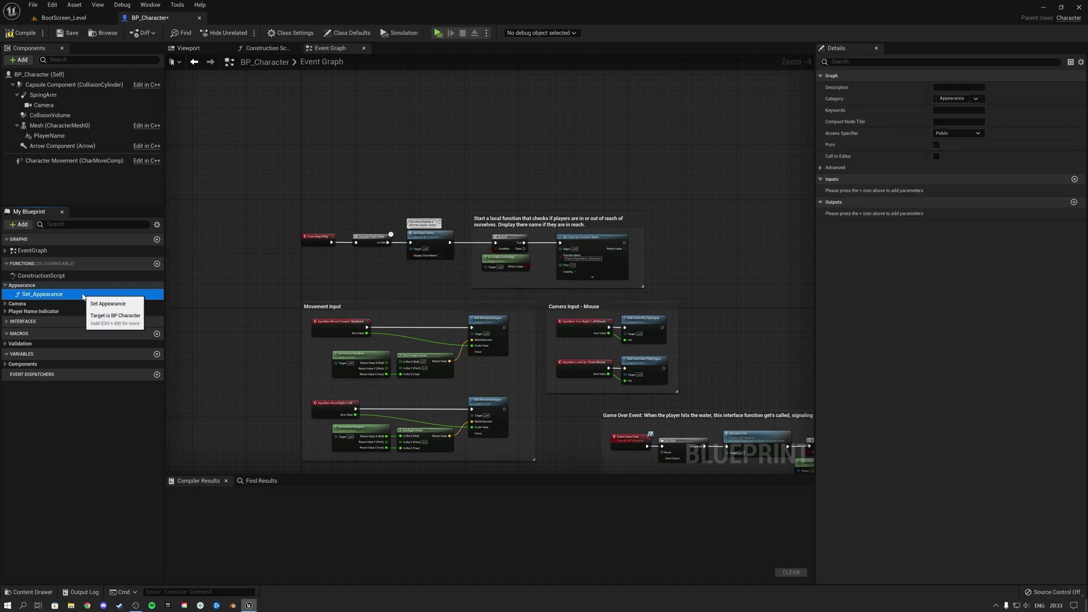
key(Delete)
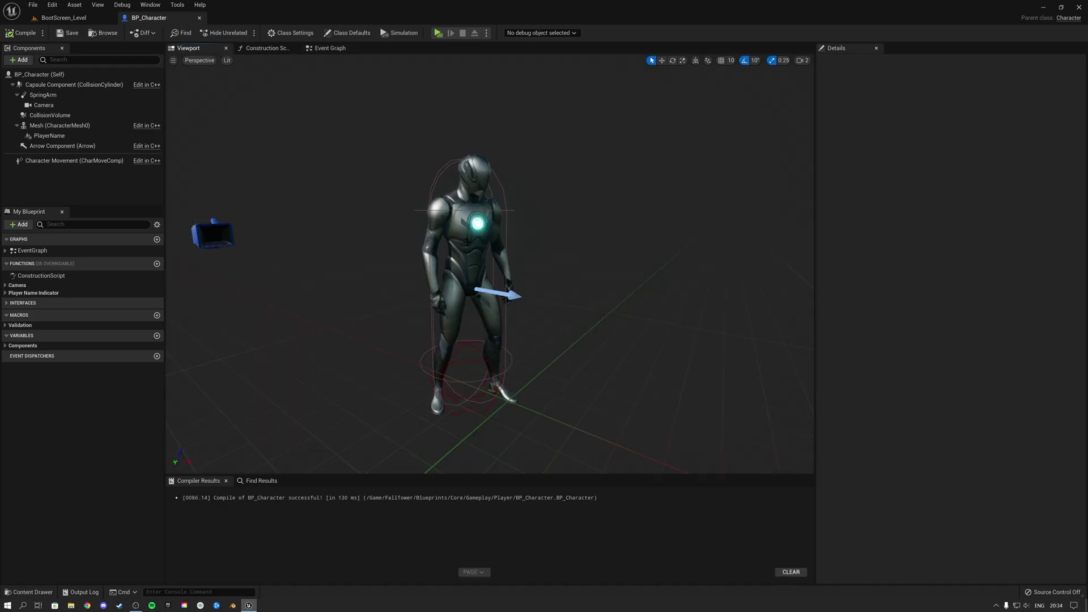
click(486, 223)
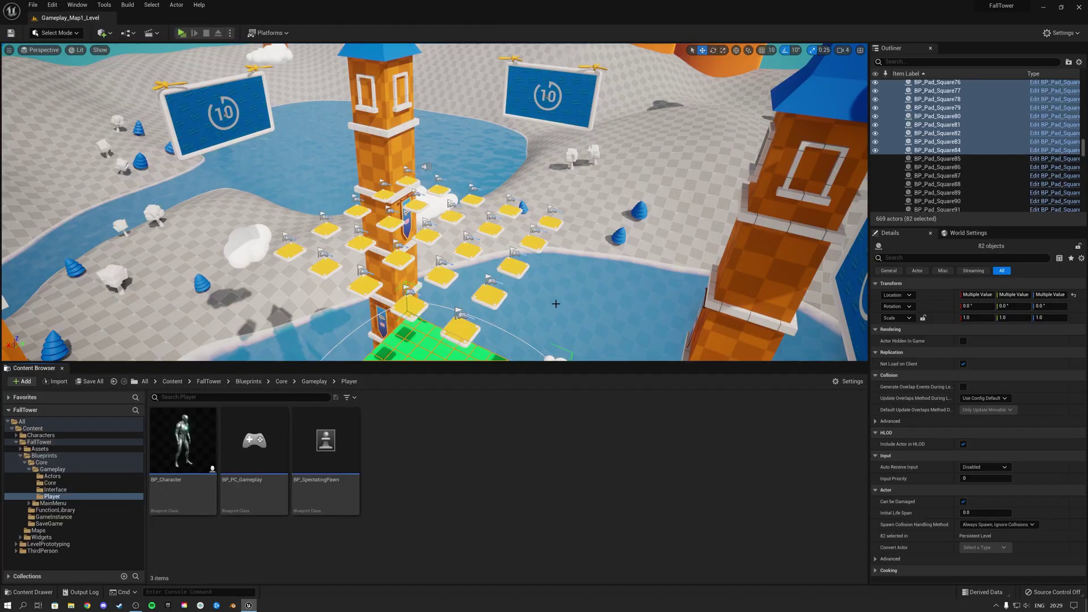
- Play-test Gameplay_Map1_Level in a standalone preview and run the mannequin character across the green pads
right_drag(556, 304, 556, 304)
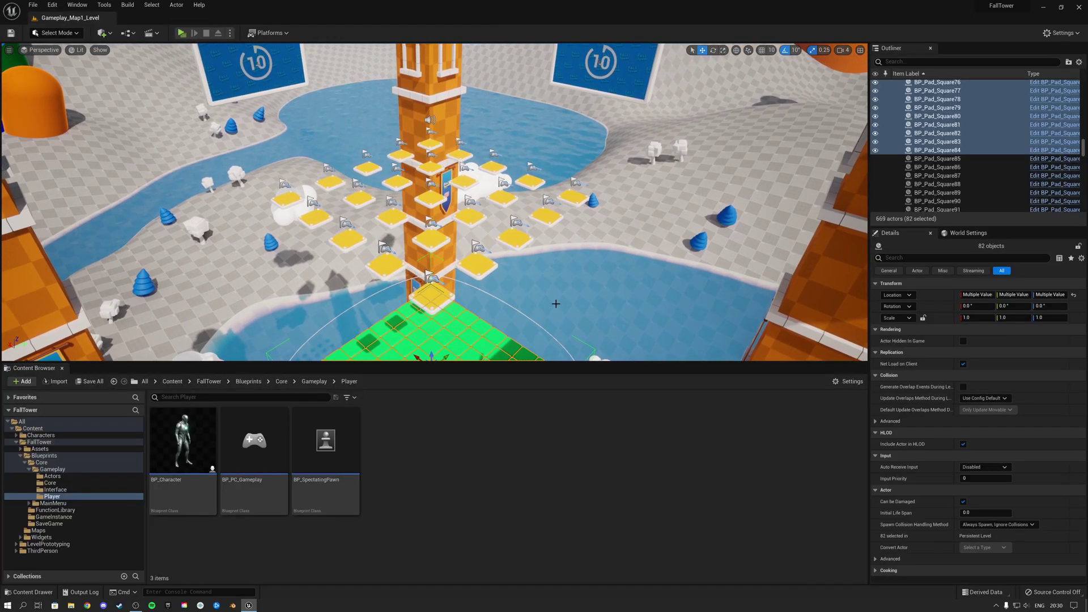
alt+drag(570, 288, 569, 287)
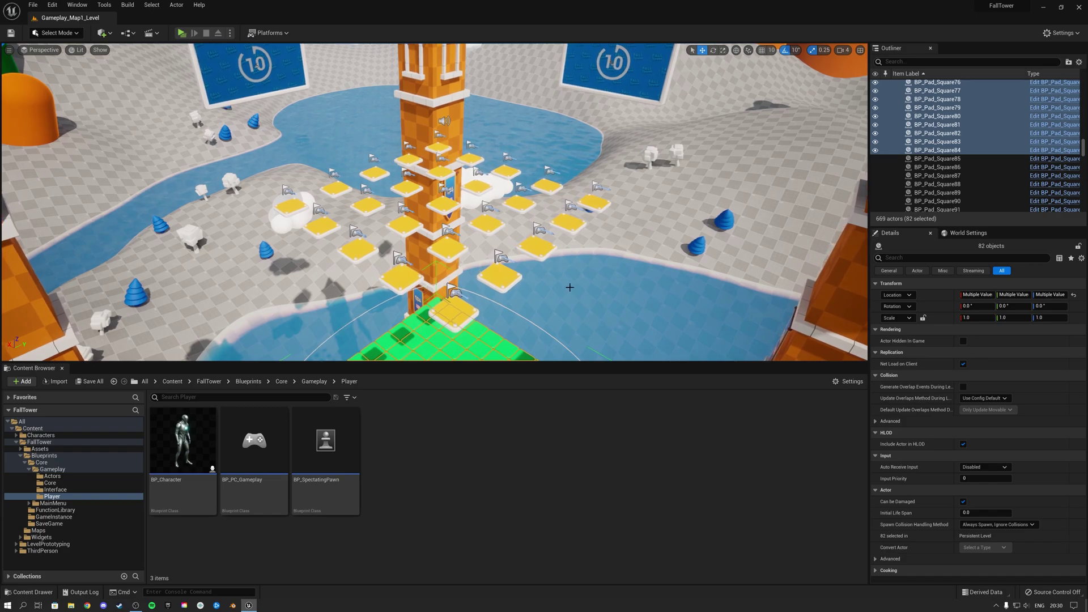
click(231, 34)
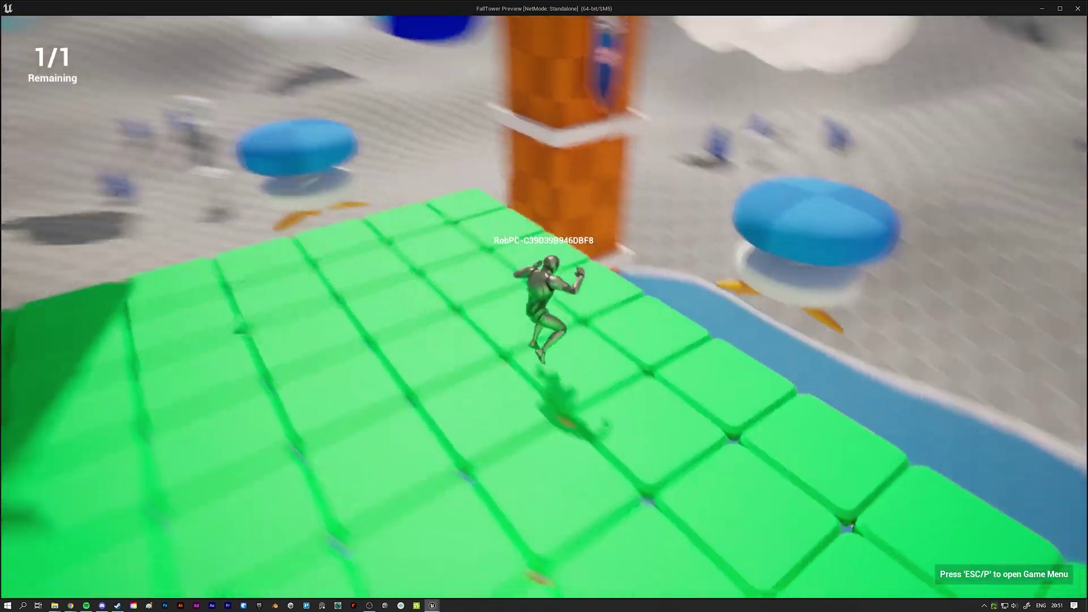
key(w)
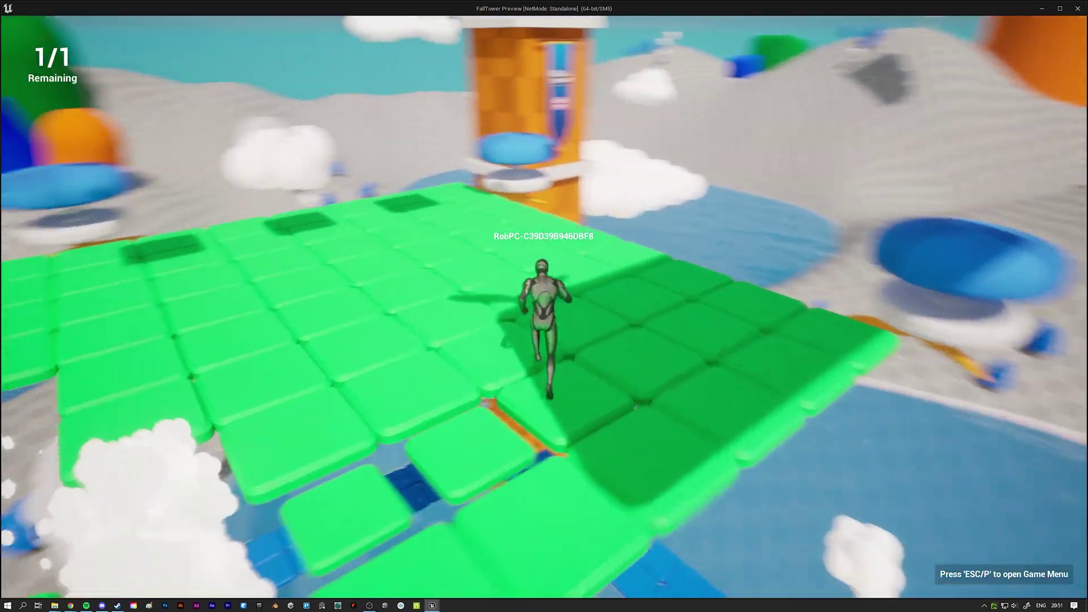